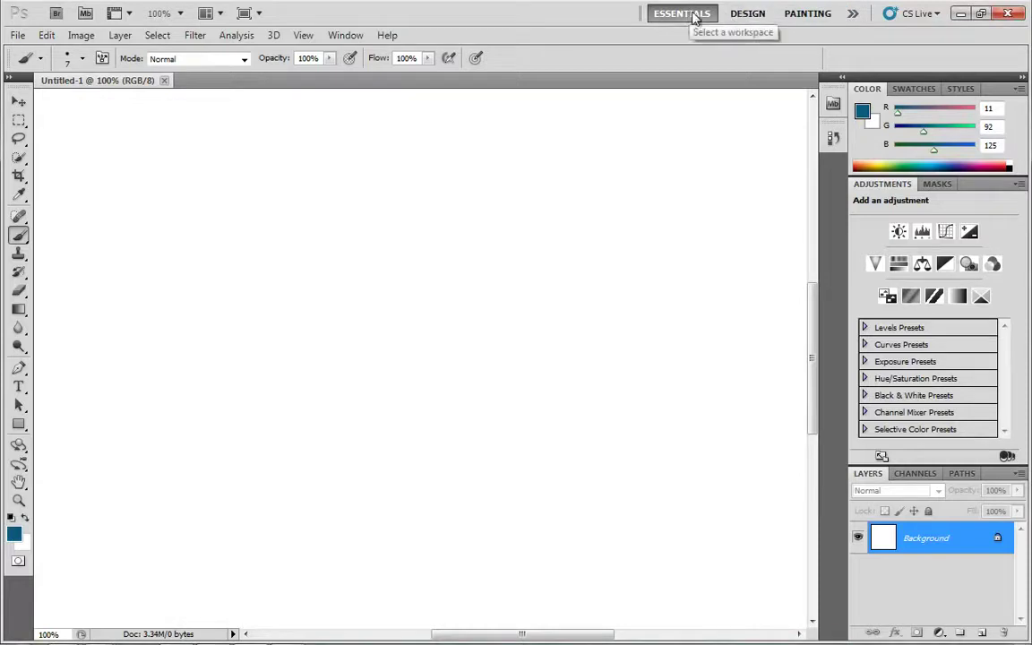
Reset the Essentials workspace and show the History panel, extended downward to fit more states.
{"action": "left_click", "coordinate": [854, 15]}
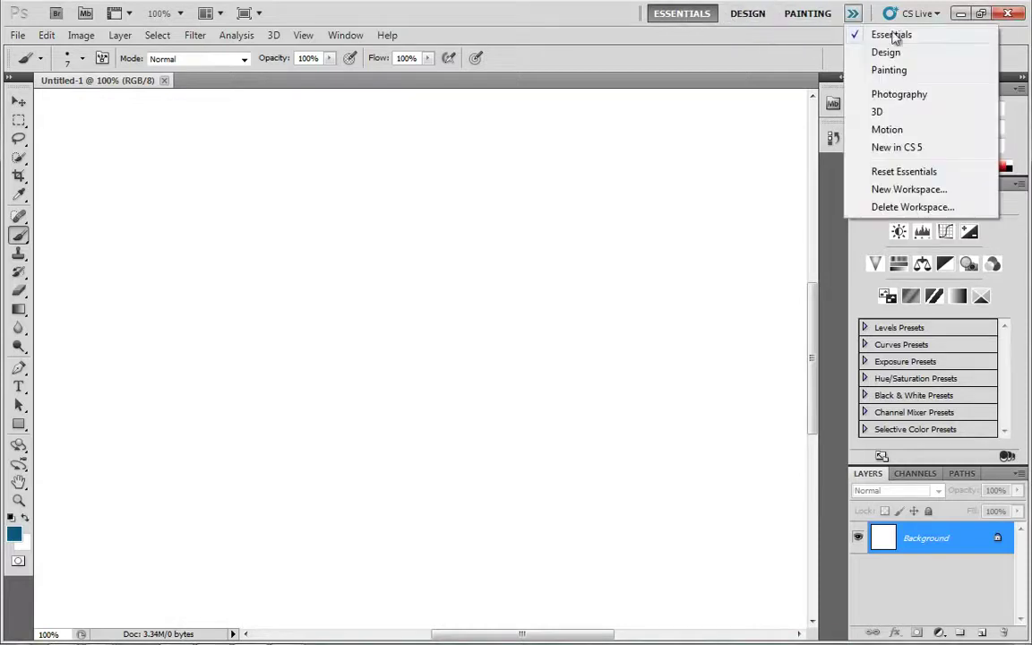
{"action": "left_click", "coordinate": [912, 172]}
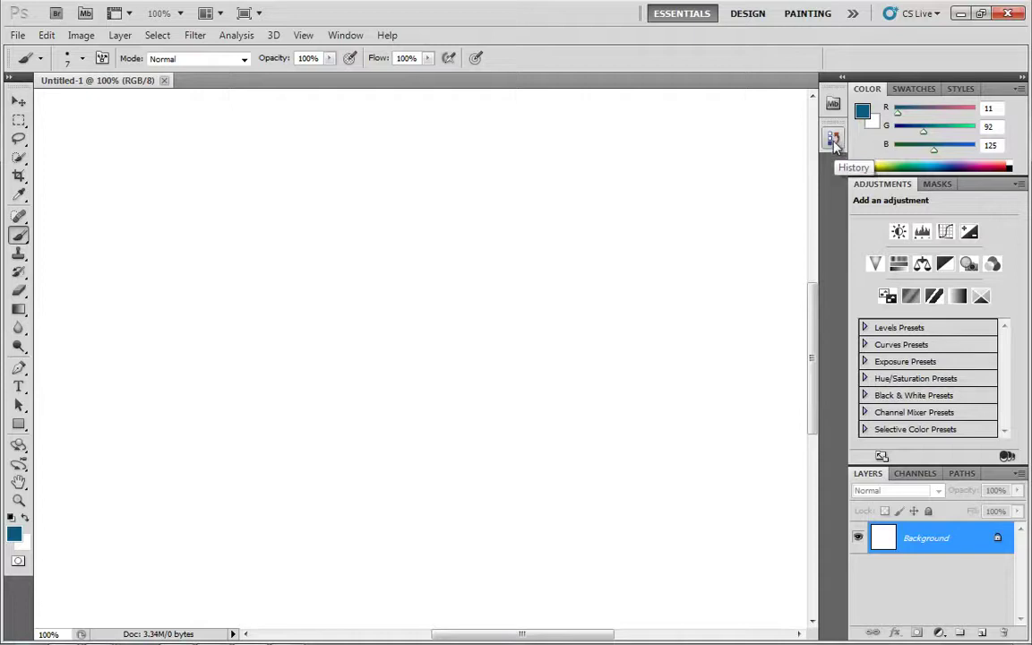
{"action": "left_click", "coordinate": [346, 36]}
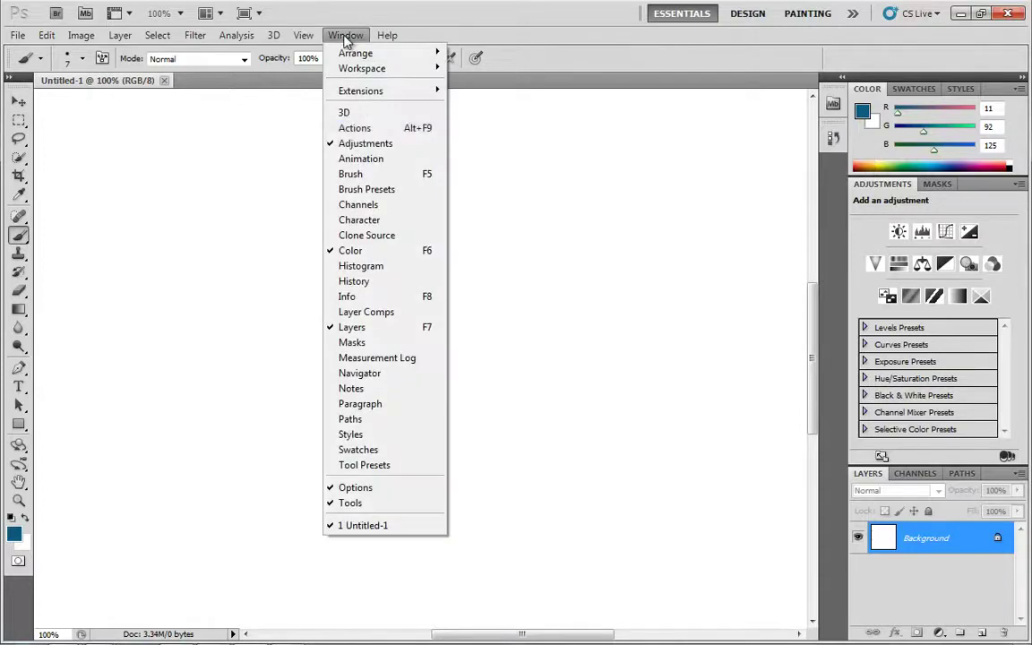
{"action": "left_click", "coordinate": [362, 282]}
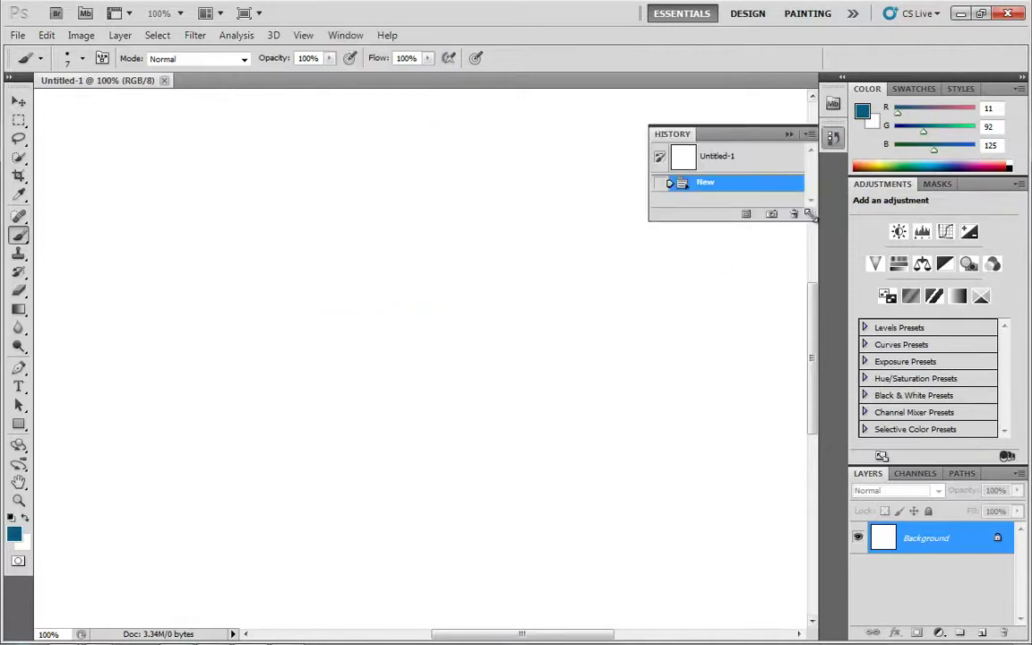
{"action": "left_click_drag", "start_coordinate": [814, 221], "coordinate": [814, 442]}
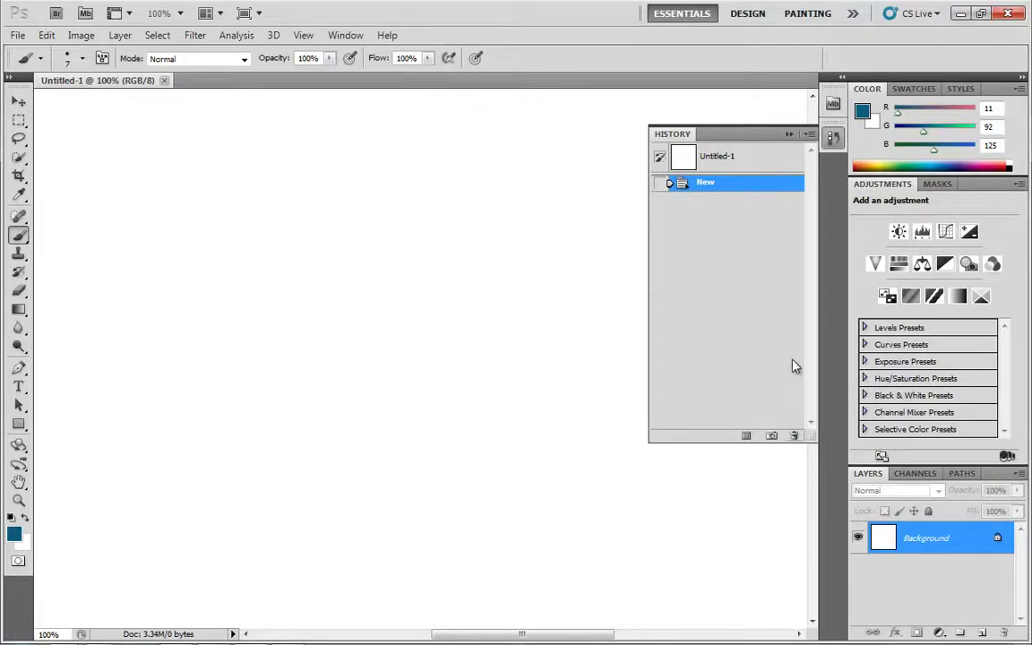
Close the open document and create a new 1080 × 1080 pixel RGB document at 72 pixels/inch with a white background.
{"action": "left_click", "coordinate": [164, 80]}
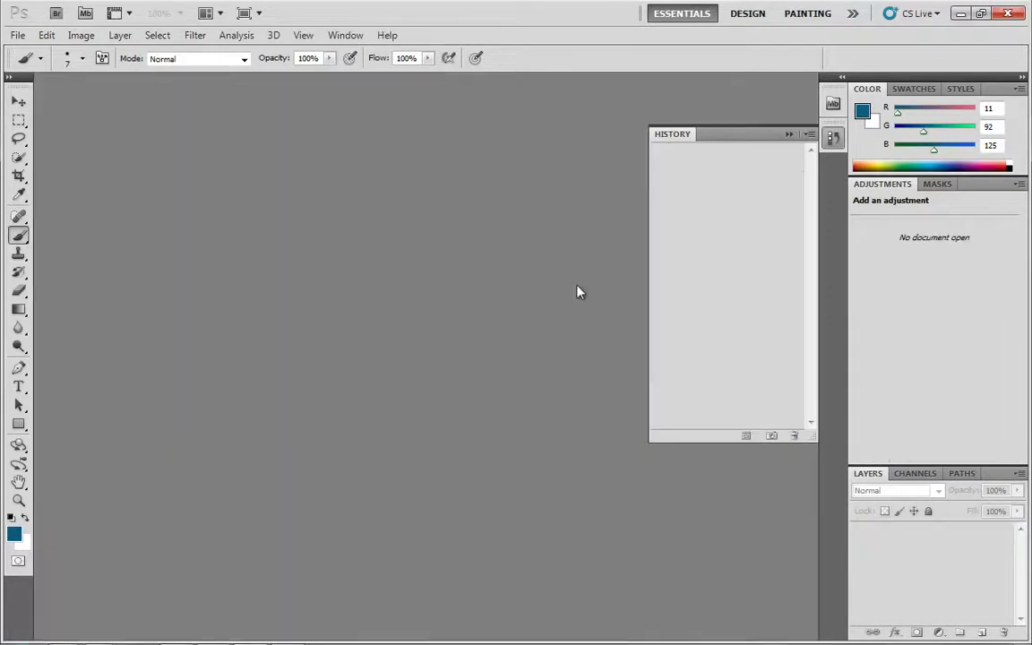
{"action": "left_click", "coordinate": [18, 36]}
{"action": "left_click", "coordinate": [32, 54]}
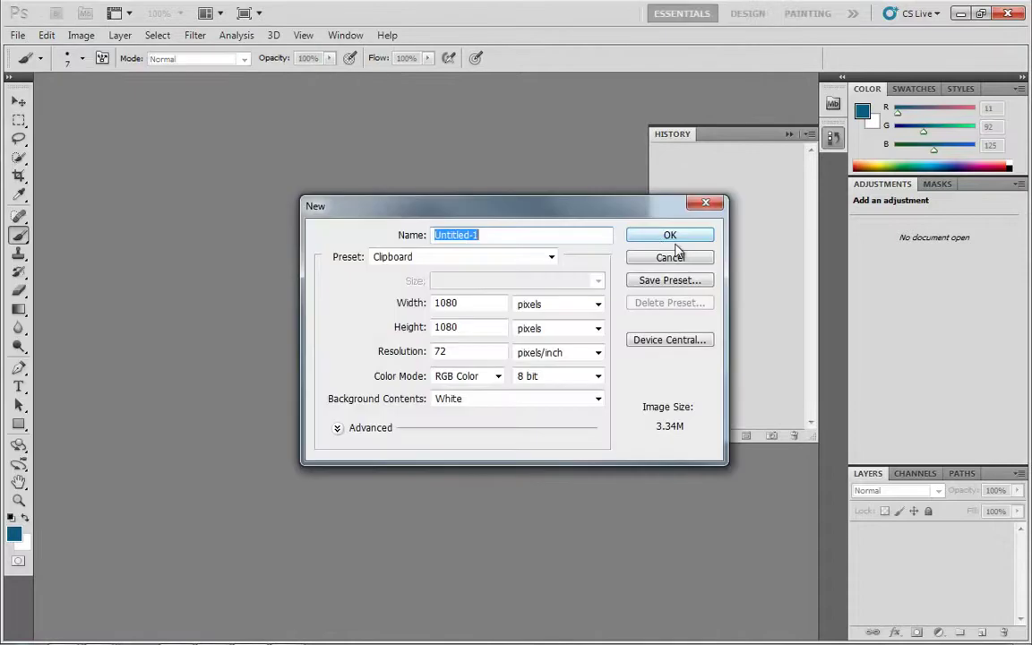
{"action": "left_click", "coordinate": [674, 240]}
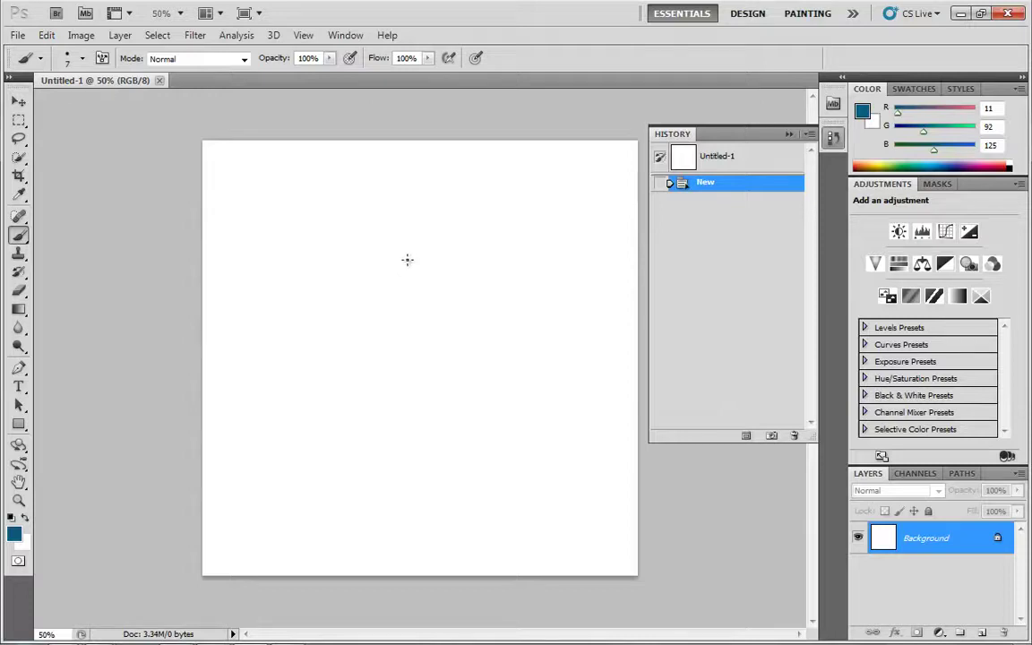
Paint a smiley in the canvas's upper middle with two vertical brush strokes for eyes and a curved mouth below.
{"action": "left_click_drag", "start_coordinate": [415, 238], "coordinate": [421, 315]}
{"action": "left_click_drag", "start_coordinate": [450, 238], "coordinate": [456, 319]}
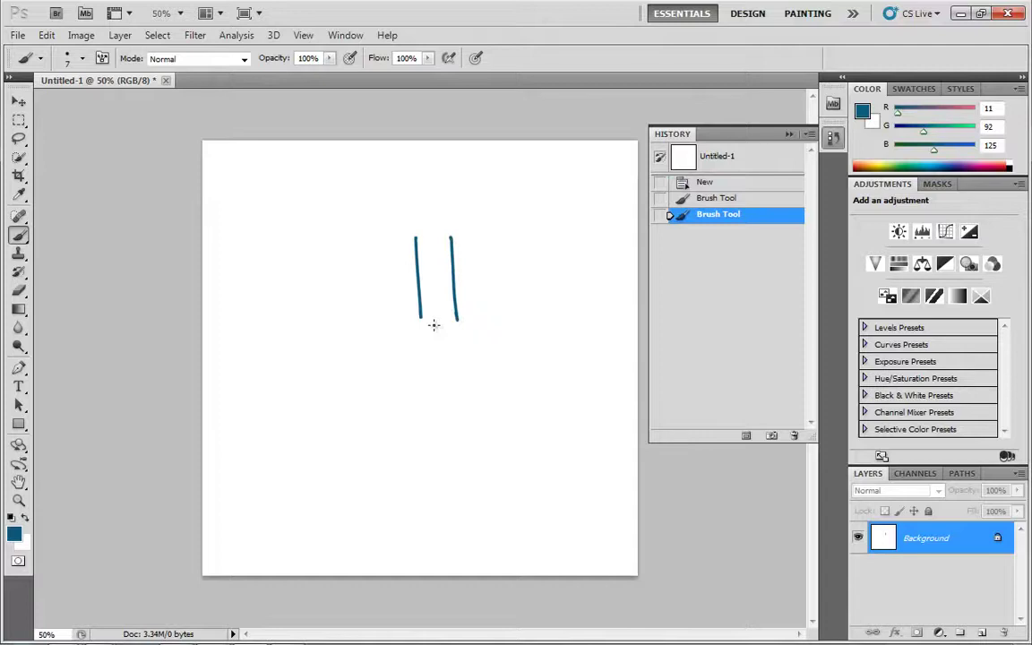
{"action": "mouse_move", "coordinate": [382, 322]}
{"action": "left_mouse_down"}
{"action": "mouse_move", "coordinate": [391, 350]}
{"action": "mouse_move", "coordinate": [450, 383]}
{"action": "mouse_move", "coordinate": [482, 364]}
{"action": "mouse_move", "coordinate": [497, 314]}
{"action": "left_mouse_up"}
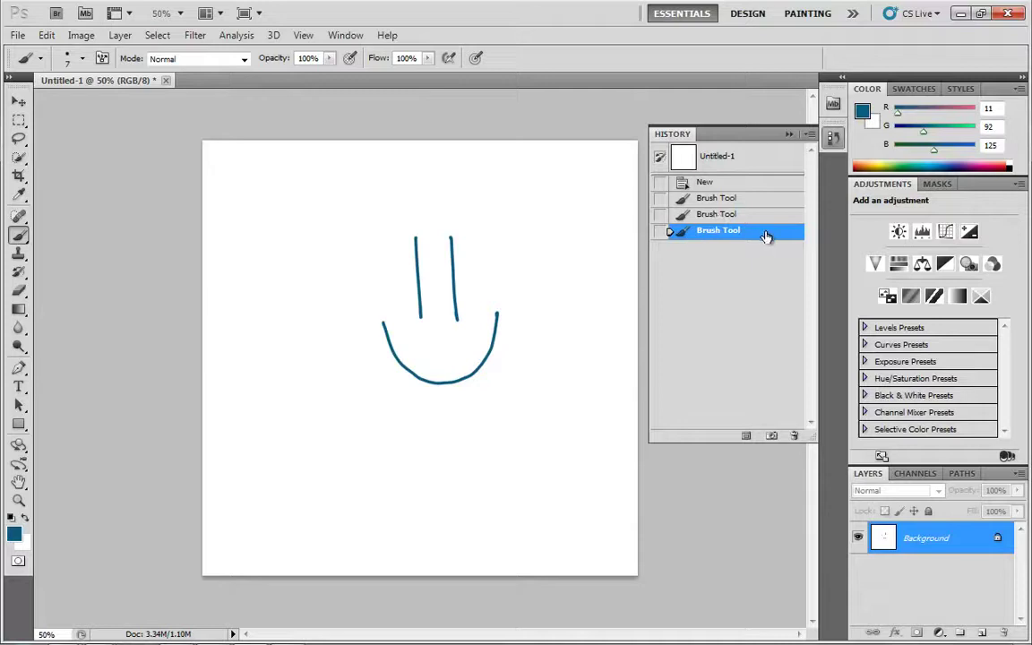
Step back through the History states to the blank new document and return to the last brush stroke.
{"action": "left_click", "coordinate": [717, 215]}
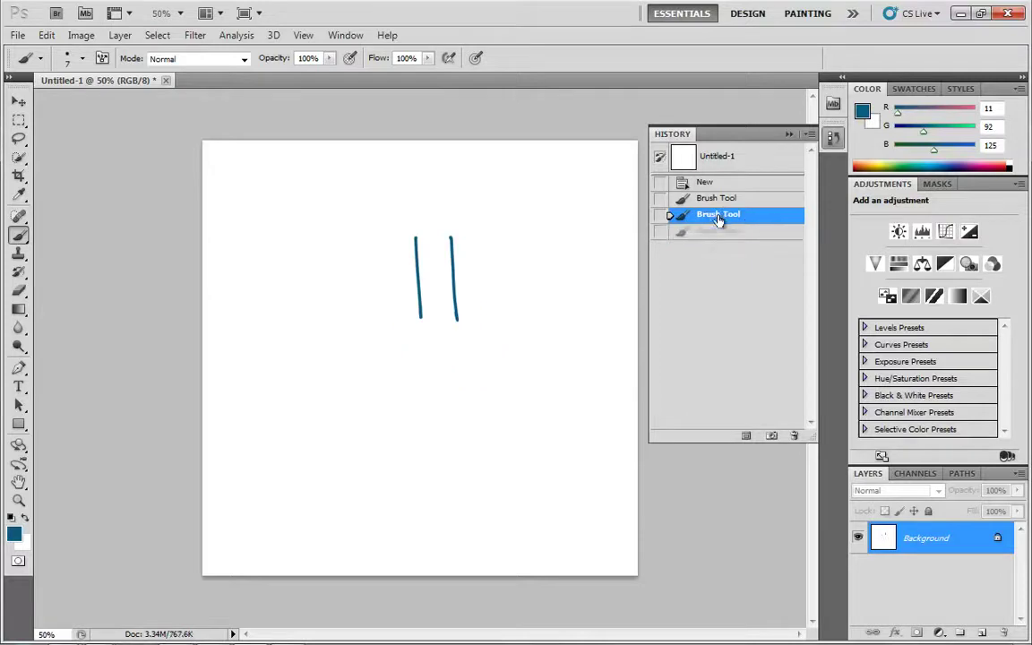
{"action": "left_click", "coordinate": [709, 200]}
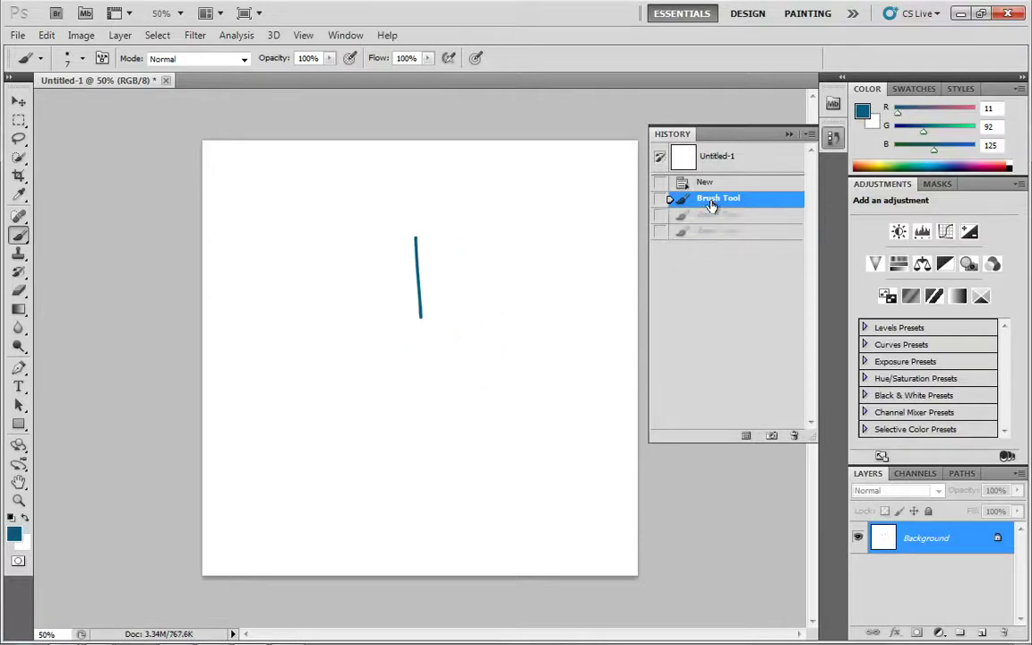
{"action": "left_click", "coordinate": [690, 182]}
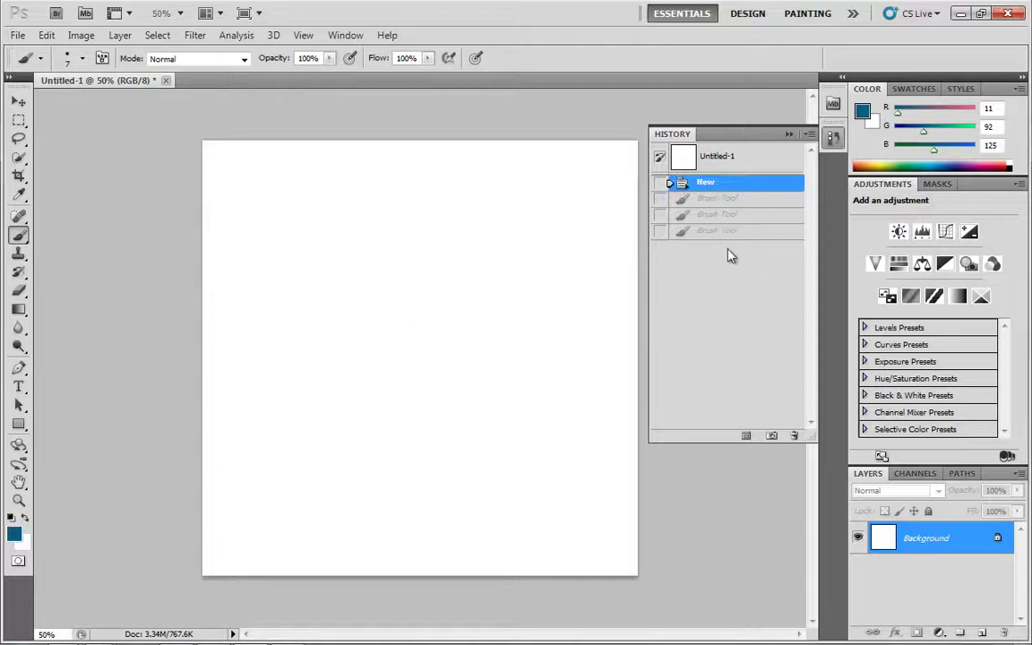
{"action": "left_click", "coordinate": [712, 199]}
{"action": "left_click", "coordinate": [712, 231]}
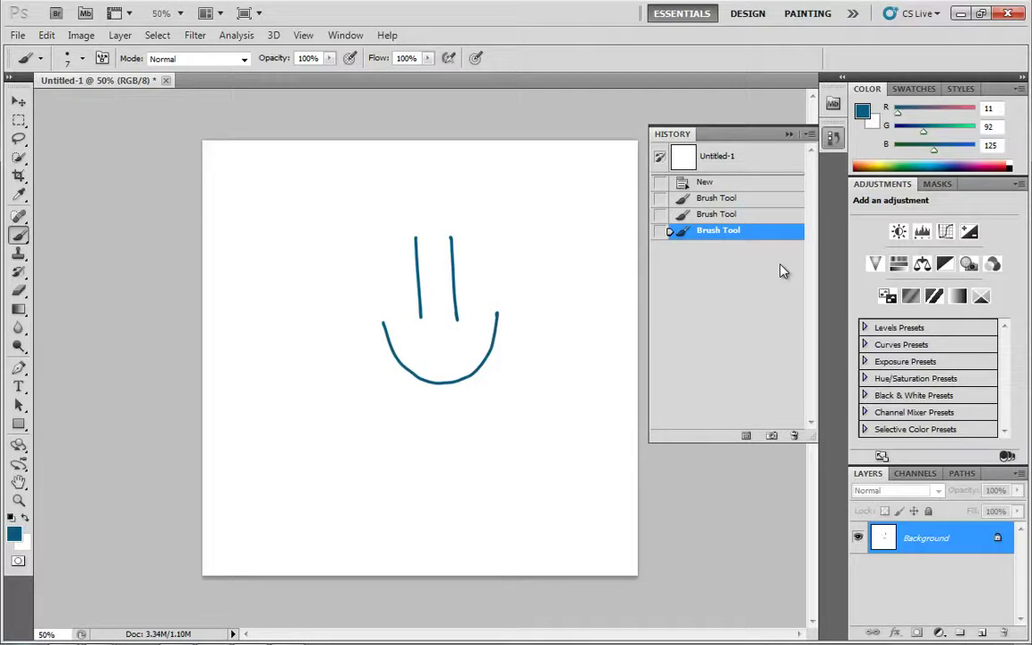
Step backward through all three brush strokes to the blank canvas and forward again, three times in a row.
{"action": "key", "text": "ctrl+alt+z"}
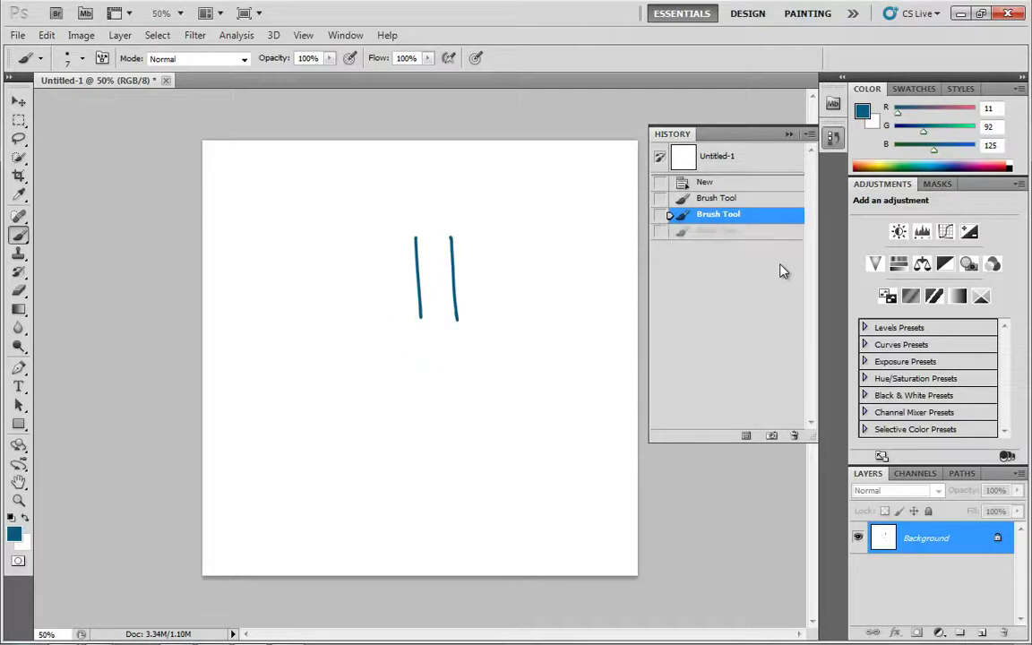
{"action": "key", "text": "ctrl+alt+z"}
{"action": "key", "text": "ctrl+alt+z"}
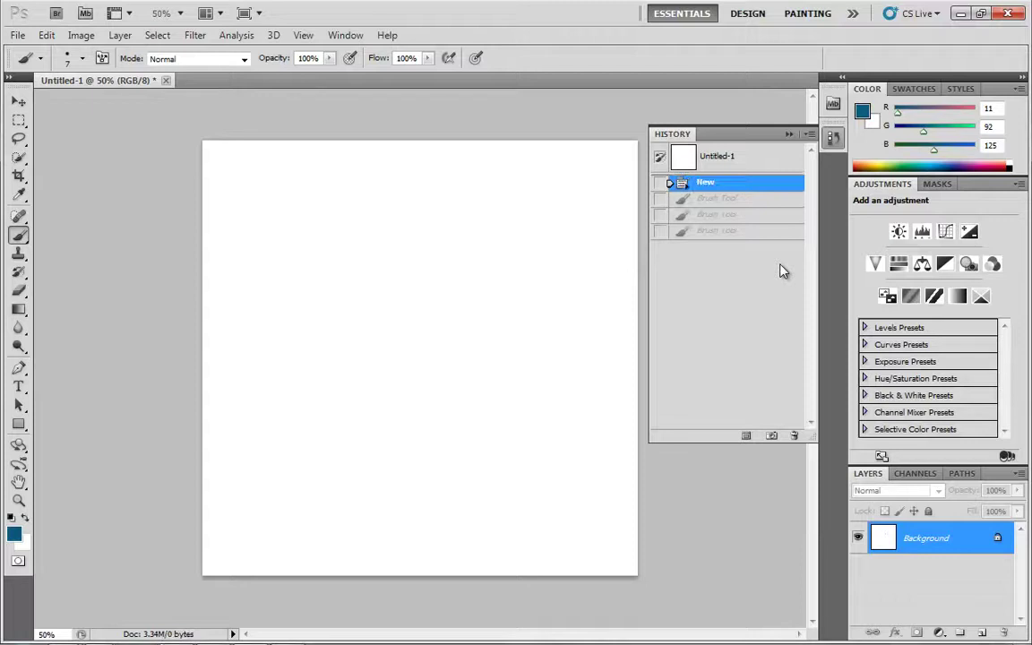
{"action": "key", "text": "ctrl+shift+z"}
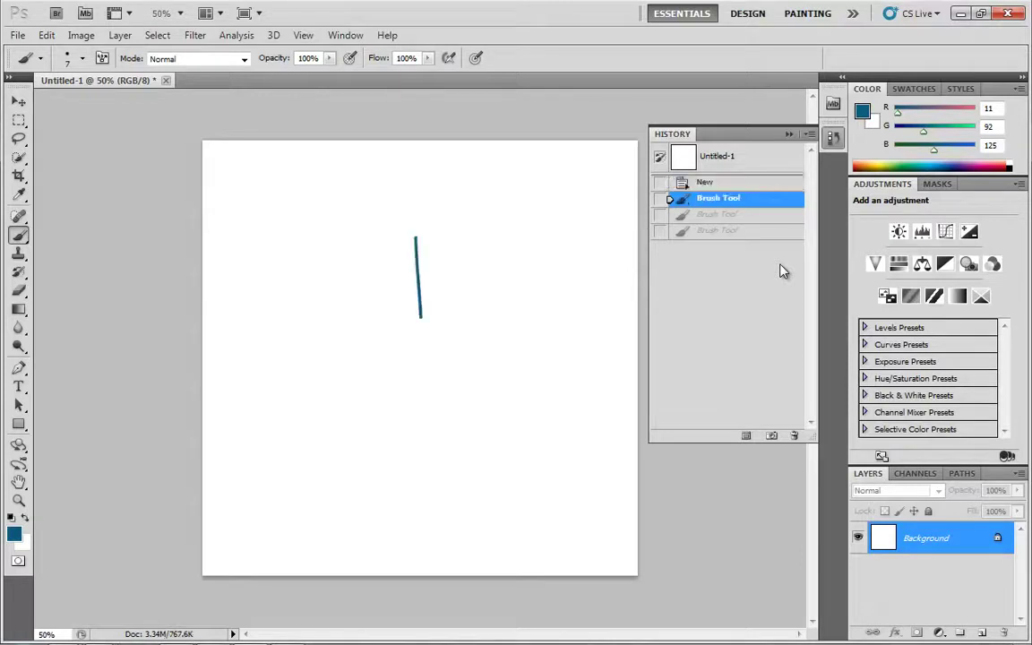
{"action": "key", "text": "ctrl+shift+z"}
{"action": "key", "text": "ctrl+shift+z"}
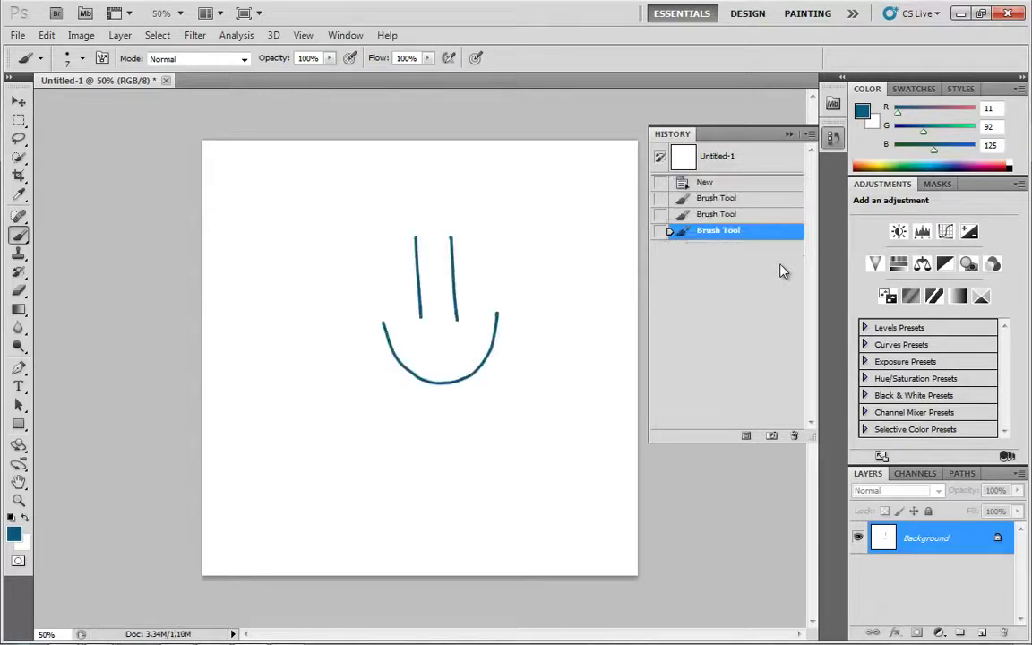
{"action": "key", "text": "ctrl+alt+z"}
{"action": "key", "text": "ctrl+alt+z"}
{"action": "key", "text": "ctrl+alt+z"}
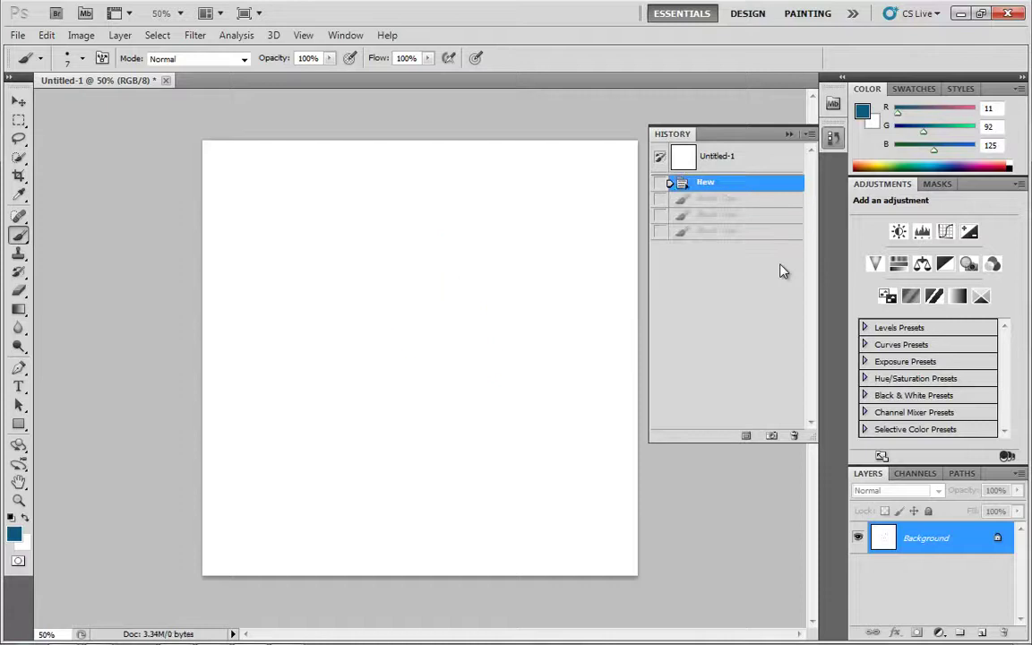
{"action": "key", "text": "ctrl+shift+z"}
{"action": "key", "text": "ctrl+shift+z"}
{"action": "key", "text": "ctrl+shift+z"}
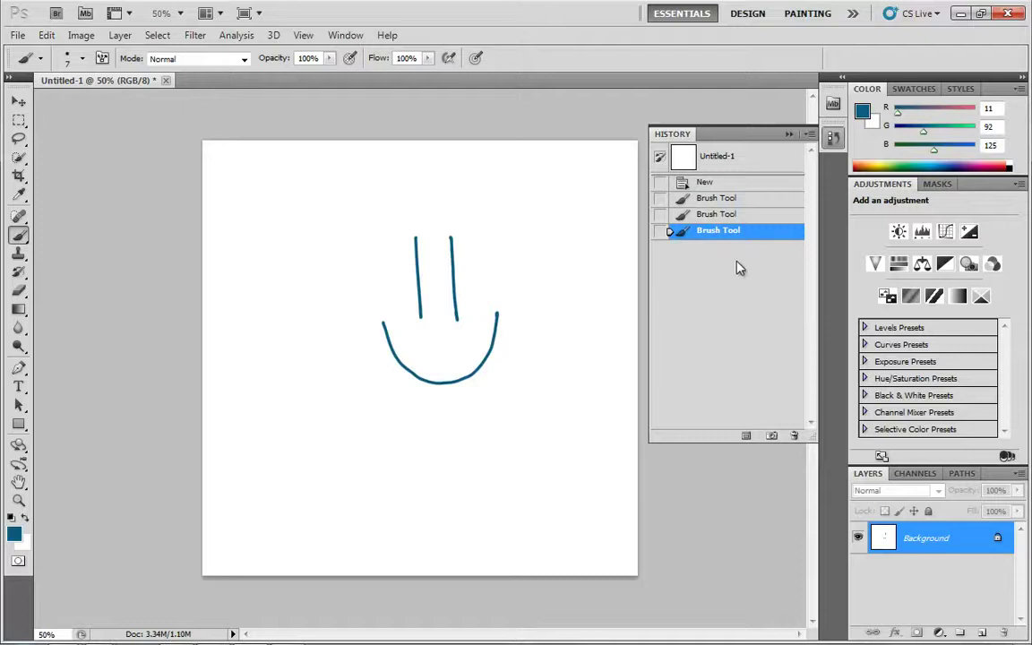
{"action": "key", "text": "ctrl+alt+z"}
{"action": "key", "text": "ctrl+alt+z"}
{"action": "key", "text": "ctrl+alt+z"}
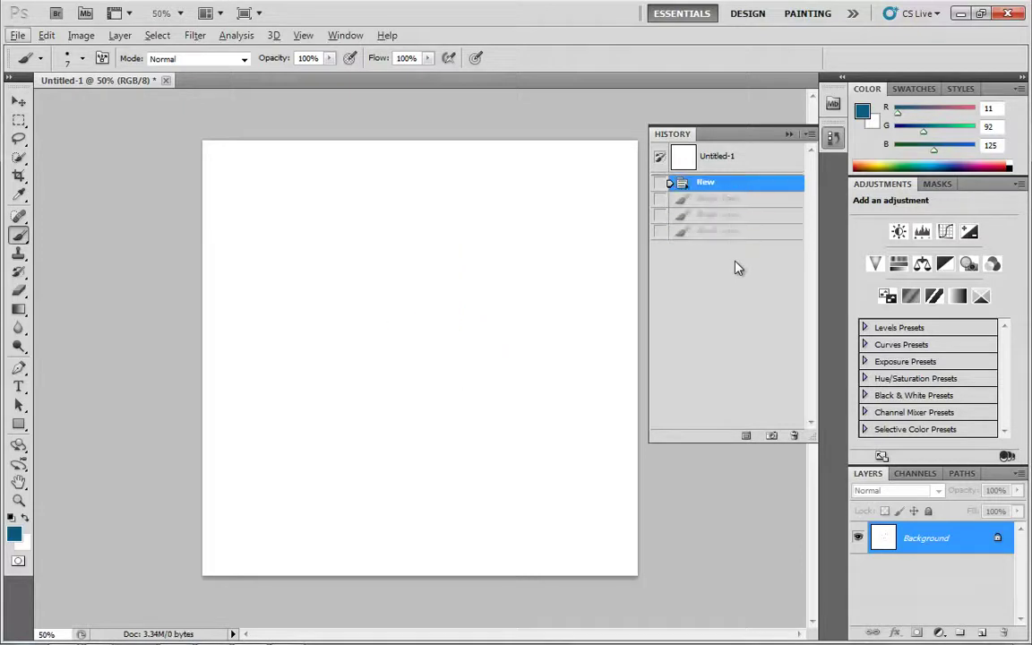
{"action": "key", "text": "ctrl+shift+z"}
{"action": "key", "text": "ctrl+shift+z"}
{"action": "key", "text": "ctrl+shift+z"}
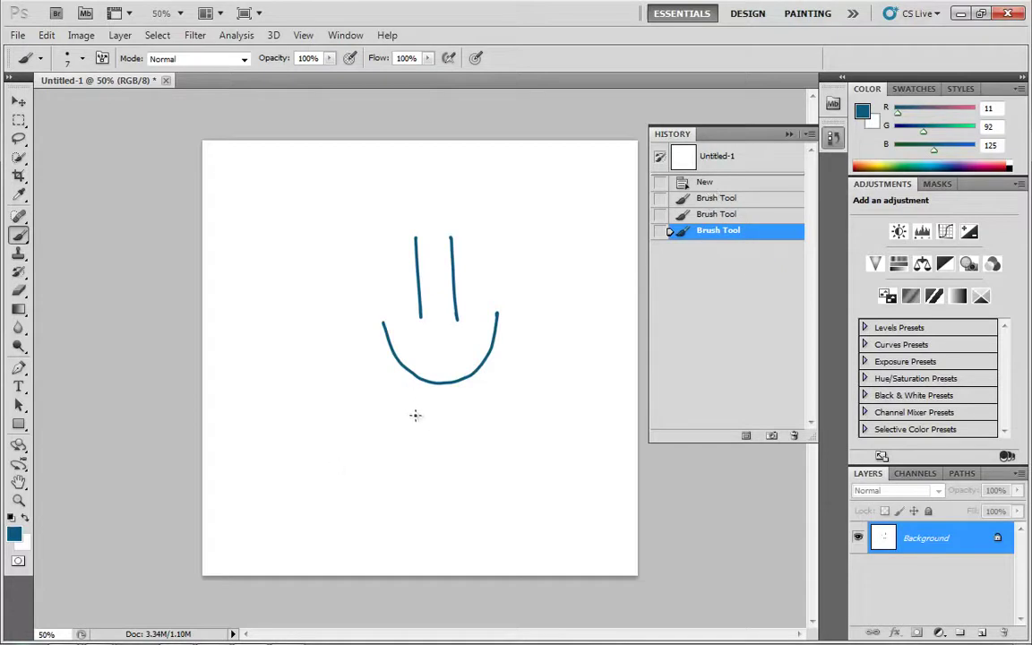
Set the foreground color to a dark red with RGB 160, 19, 19.
{"action": "left_click", "coordinate": [14, 534]}
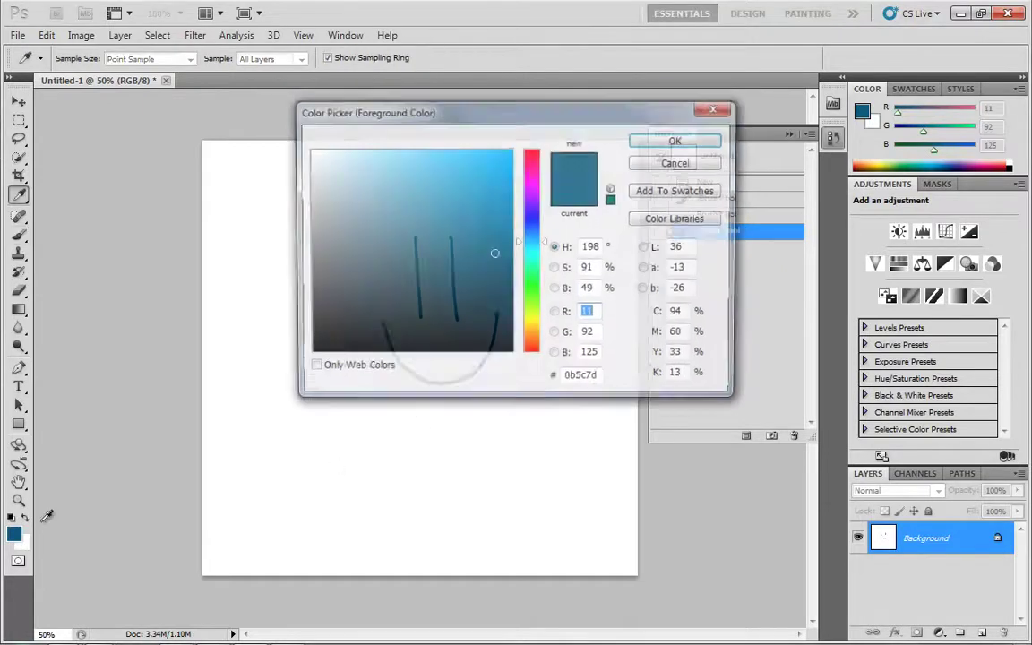
{"action": "left_click", "coordinate": [529, 162]}
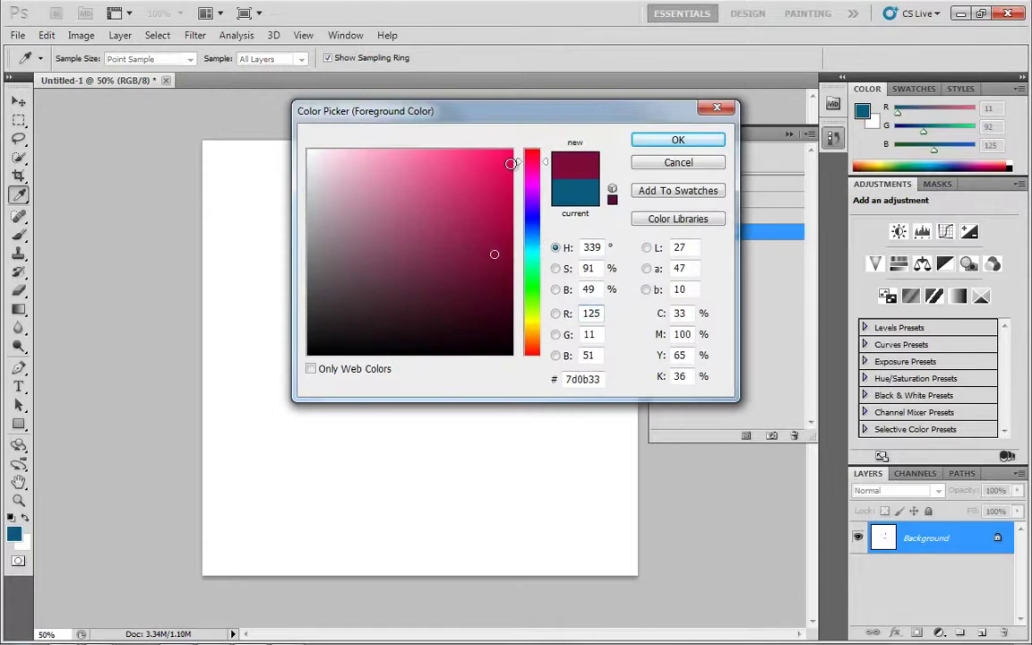
{"action": "left_click_drag", "start_coordinate": [511, 164], "coordinate": [461, 149]}
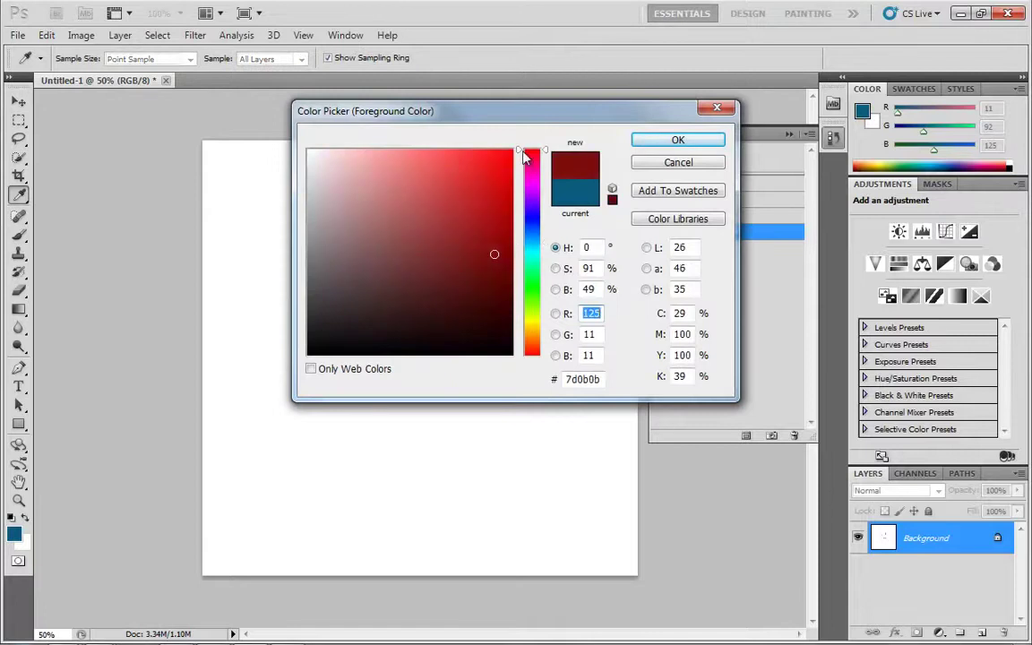
{"action": "left_click", "coordinate": [488, 225]}
{"action": "key", "text": "Return"}
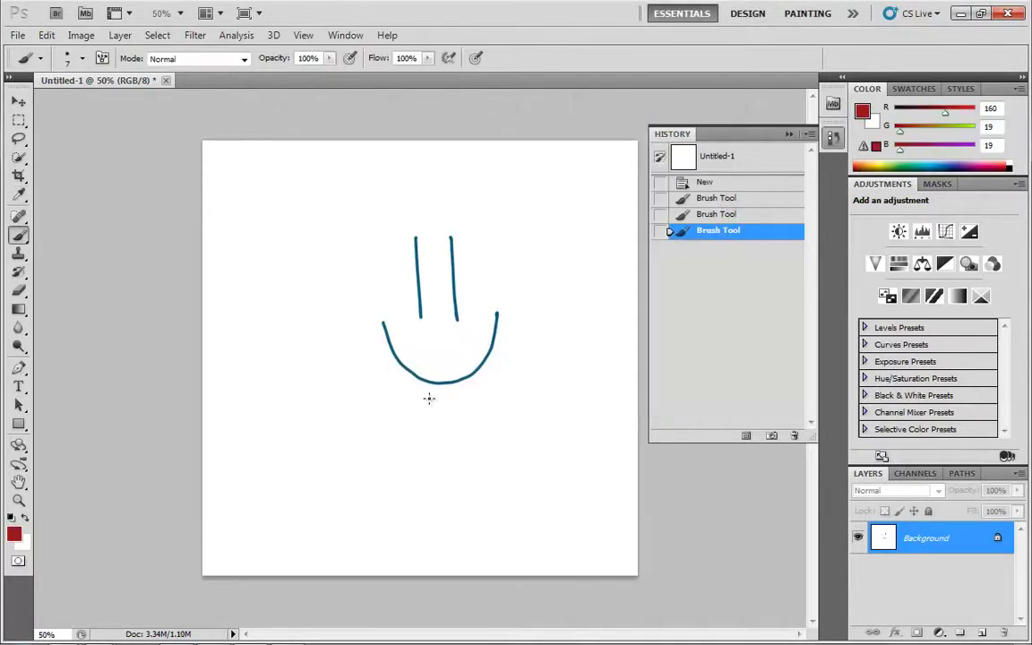
Paint a row of short red brush strokes just below the smiley's mouth.
{"action": "mouse_move", "coordinate": [429, 398]}
{"action": "left_mouse_down"}
{"action": "mouse_move", "coordinate": [436, 423]}
{"action": "mouse_move", "coordinate": [448, 421]}
{"action": "left_mouse_up"}
{"action": "left_click_drag", "start_coordinate": [447, 399], "coordinate": [459, 419]}
{"action": "left_click_drag", "start_coordinate": [460, 400], "coordinate": [464, 418]}
{"action": "mouse_move", "coordinate": [466, 399]}
{"action": "left_mouse_down"}
{"action": "mouse_move", "coordinate": [470, 417]}
{"action": "mouse_move", "coordinate": [460, 420]}
{"action": "left_mouse_up"}
{"action": "left_click_drag", "start_coordinate": [462, 399], "coordinate": [472, 417]}
{"action": "left_click_drag", "start_coordinate": [444, 400], "coordinate": [450, 421]}
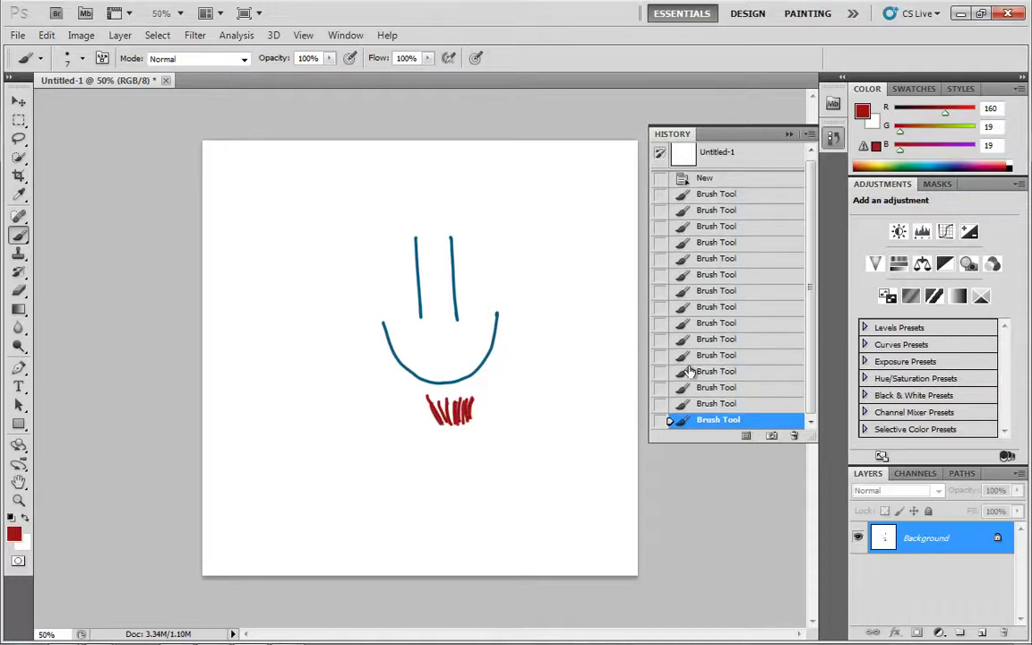
Revert the drawing to its first brush stroke in the History and restore the latest state.
{"action": "left_click_drag", "start_coordinate": [810, 278], "coordinate": [813, 261]}
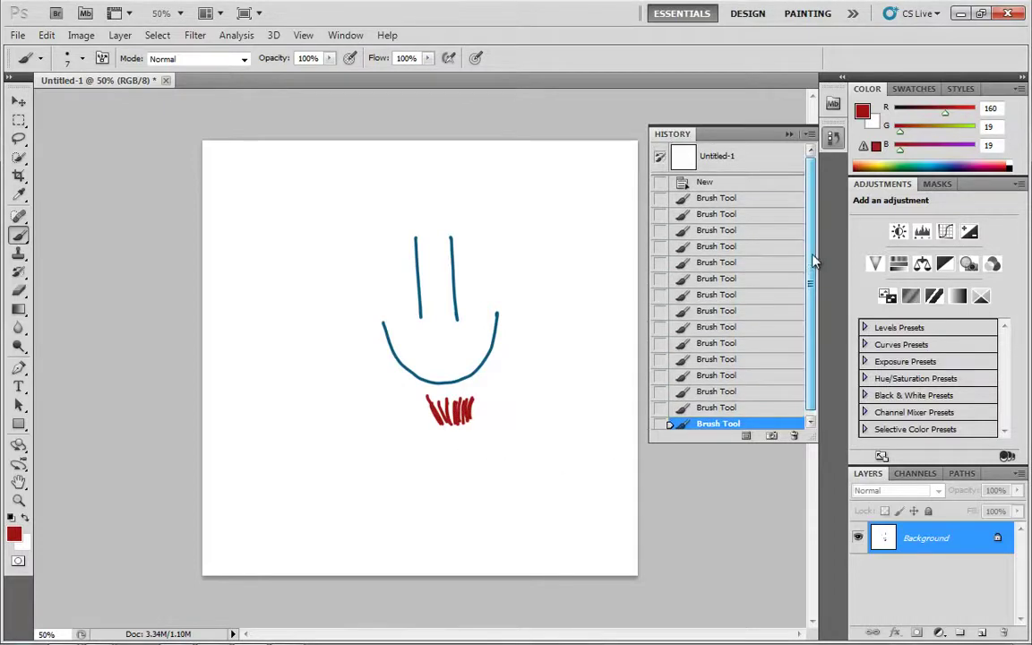
{"action": "left_click", "coordinate": [708, 230]}
{"action": "left_click", "coordinate": [685, 198]}
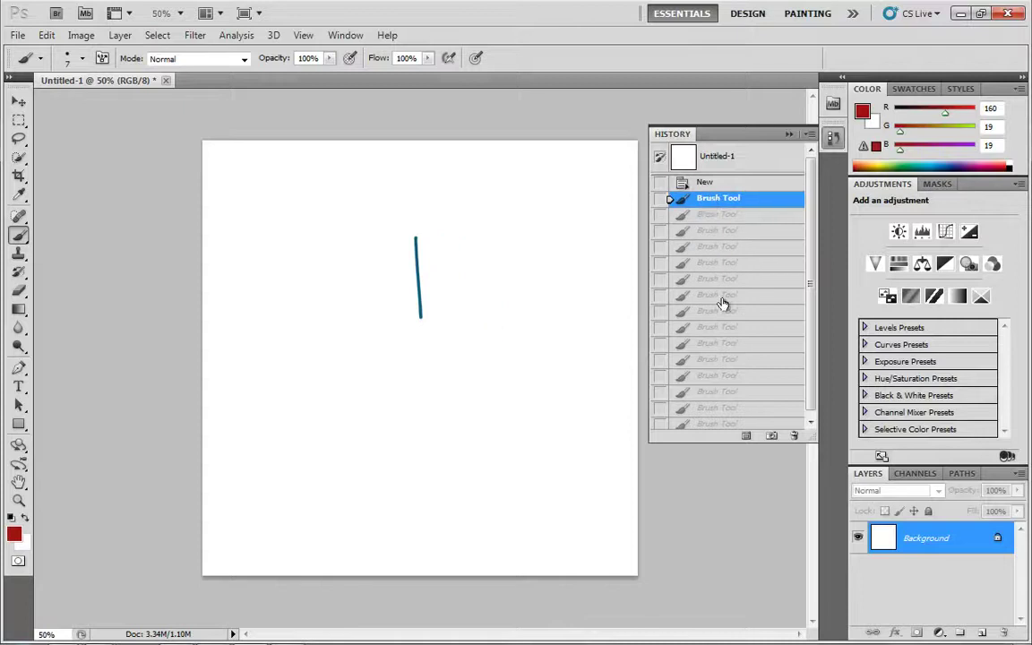
{"action": "left_click_drag", "start_coordinate": [810, 278], "coordinate": [811, 325]}
{"action": "left_click", "coordinate": [721, 421]}
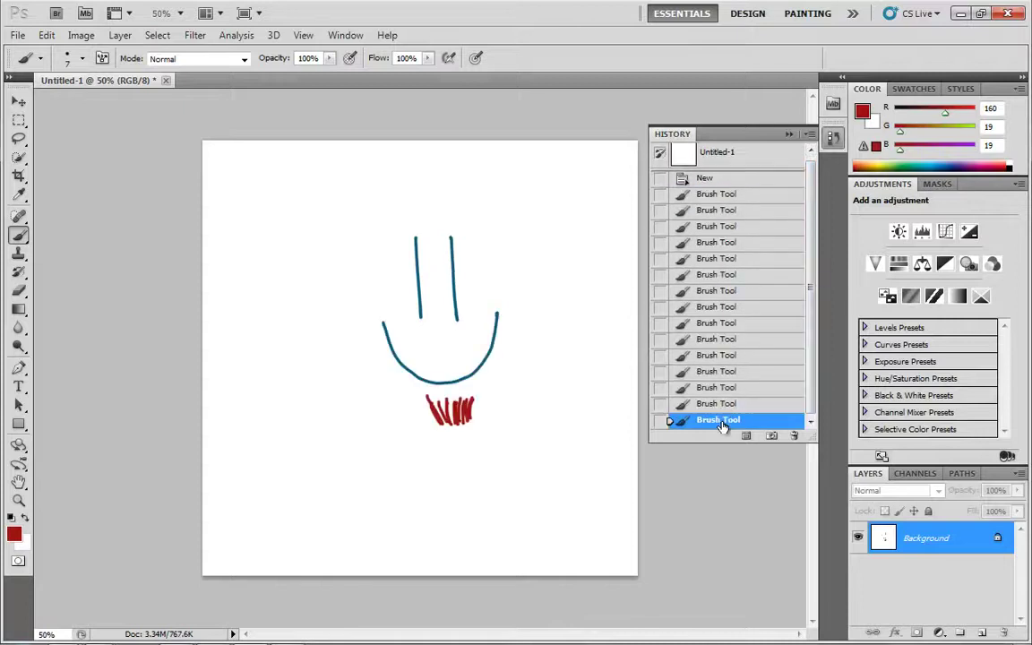
Step back one by one through the red strokes' History states and return to the most recent one.
{"action": "left_click", "coordinate": [722, 405]}
{"action": "left_click", "coordinate": [722, 387]}
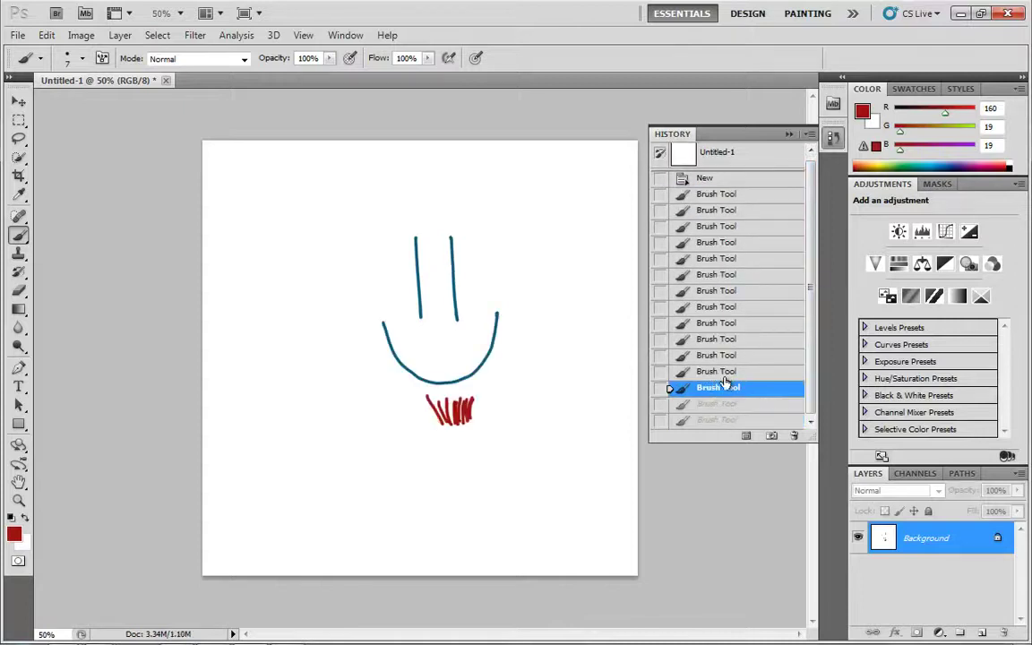
{"action": "left_click", "coordinate": [721, 371]}
{"action": "left_click", "coordinate": [722, 356]}
{"action": "left_click", "coordinate": [721, 323]}
{"action": "left_click", "coordinate": [721, 307]}
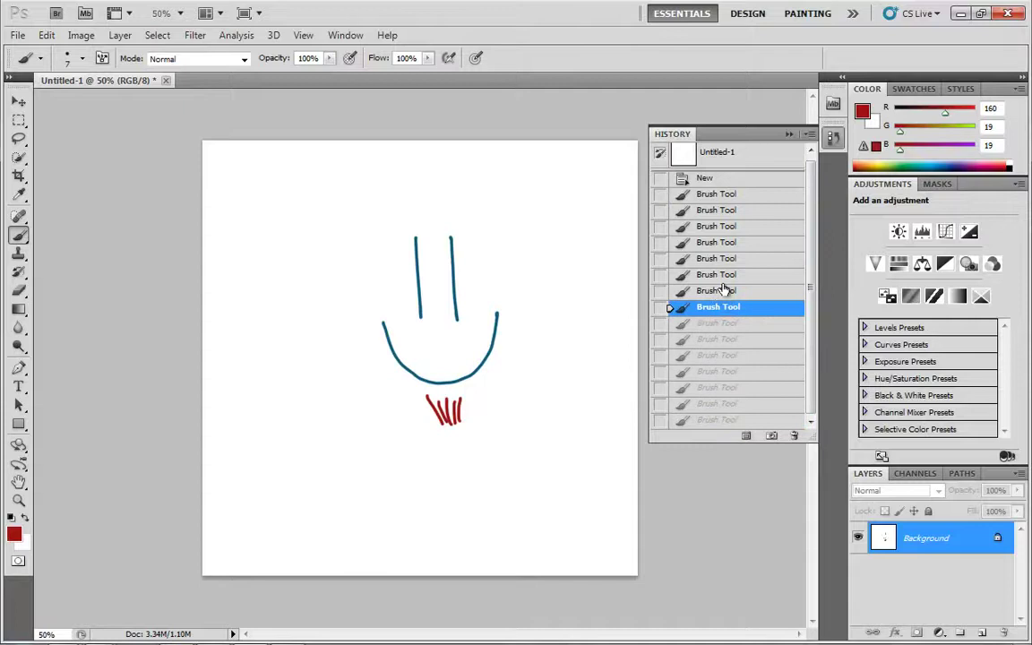
{"action": "left_click", "coordinate": [721, 290]}
{"action": "left_click", "coordinate": [721, 274]}
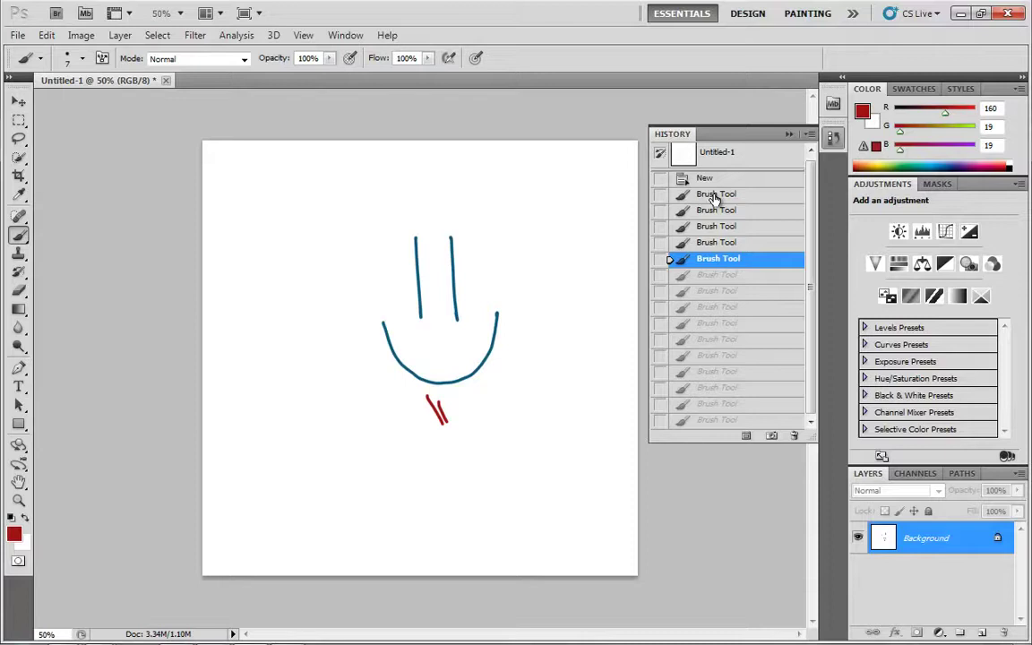
{"action": "left_click", "coordinate": [721, 419]}
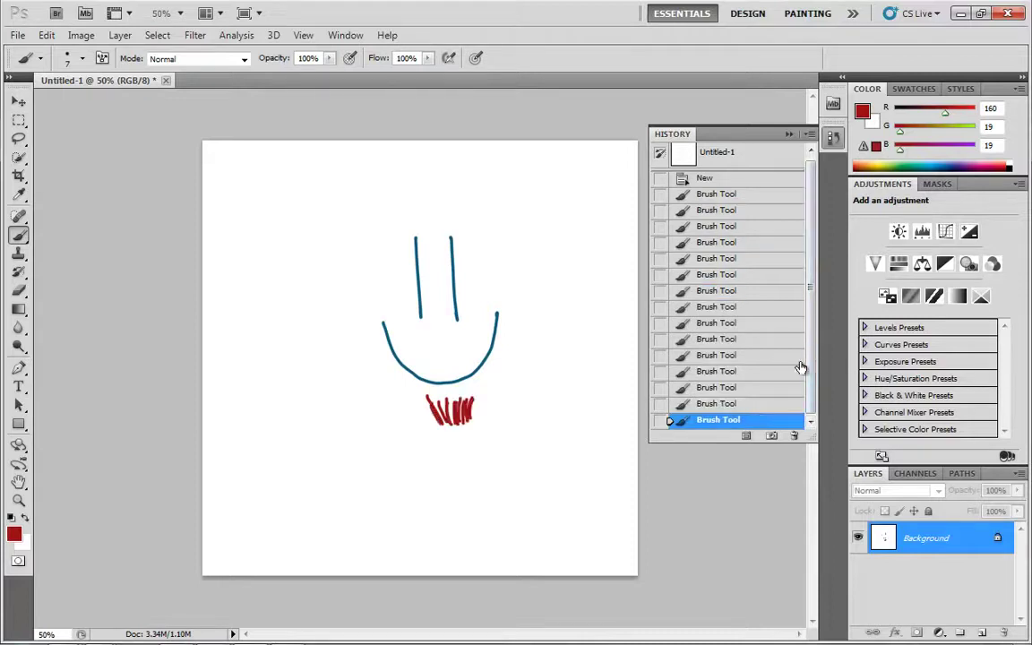
Fill in the red beard below the smiley's mouth and paint a red moustache across both sides of the mouth.
{"action": "mouse_move", "coordinate": [453, 405]}
{"action": "left_mouse_down"}
{"action": "mouse_move", "coordinate": [461, 432]}
{"action": "mouse_move", "coordinate": [446, 430]}
{"action": "mouse_move", "coordinate": [458, 401]}
{"action": "mouse_move", "coordinate": [470, 430]}
{"action": "mouse_move", "coordinate": [452, 414]}
{"action": "left_mouse_up"}
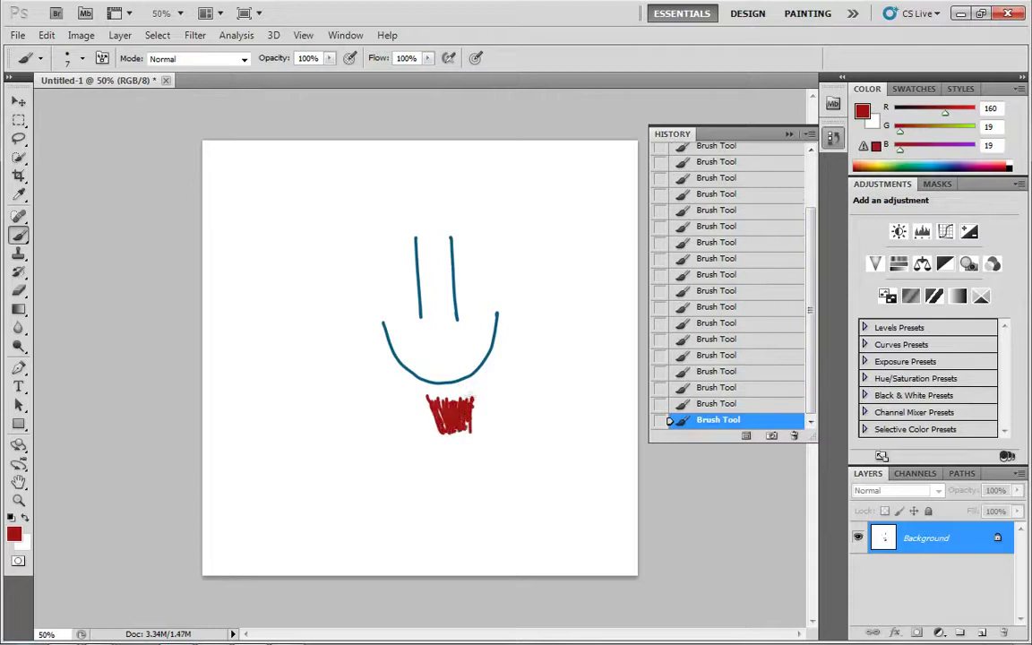
{"action": "mouse_move", "coordinate": [362, 360]}
{"action": "left_mouse_down"}
{"action": "mouse_move", "coordinate": [412, 364]}
{"action": "mouse_move", "coordinate": [429, 350]}
{"action": "mouse_move", "coordinate": [354, 369]}
{"action": "mouse_move", "coordinate": [502, 339]}
{"action": "mouse_move", "coordinate": [473, 348]}
{"action": "mouse_move", "coordinate": [524, 321]}
{"action": "mouse_move", "coordinate": [483, 339]}
{"action": "left_mouse_up"}
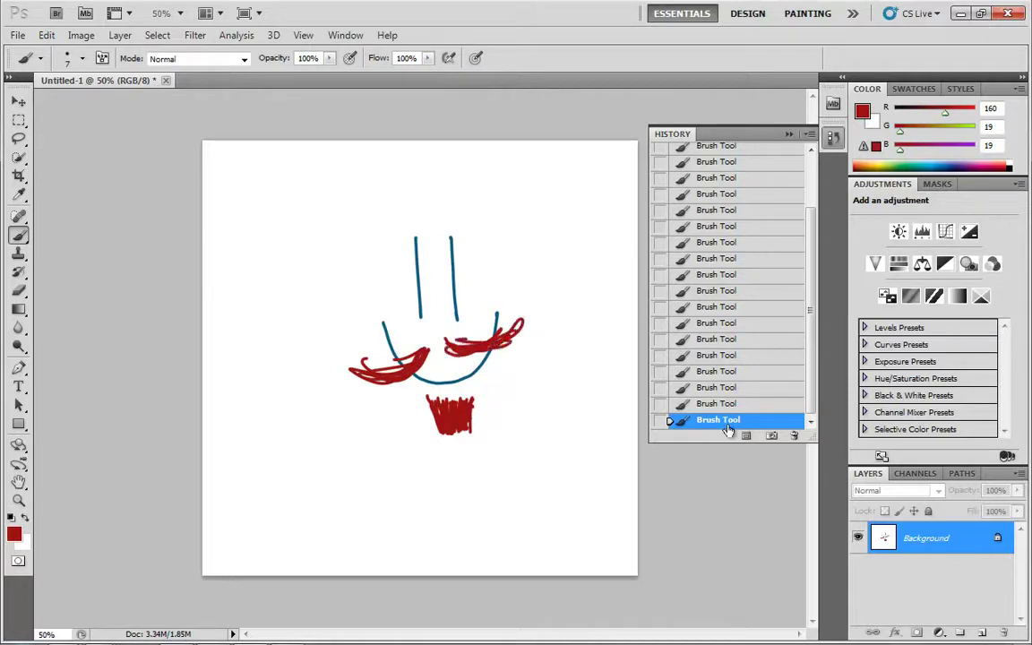
Revert the drawing to the earliest brush stroke in the History and lengthen the panel to list all states.
{"action": "left_click_drag", "start_coordinate": [810, 385], "coordinate": [812, 279]}
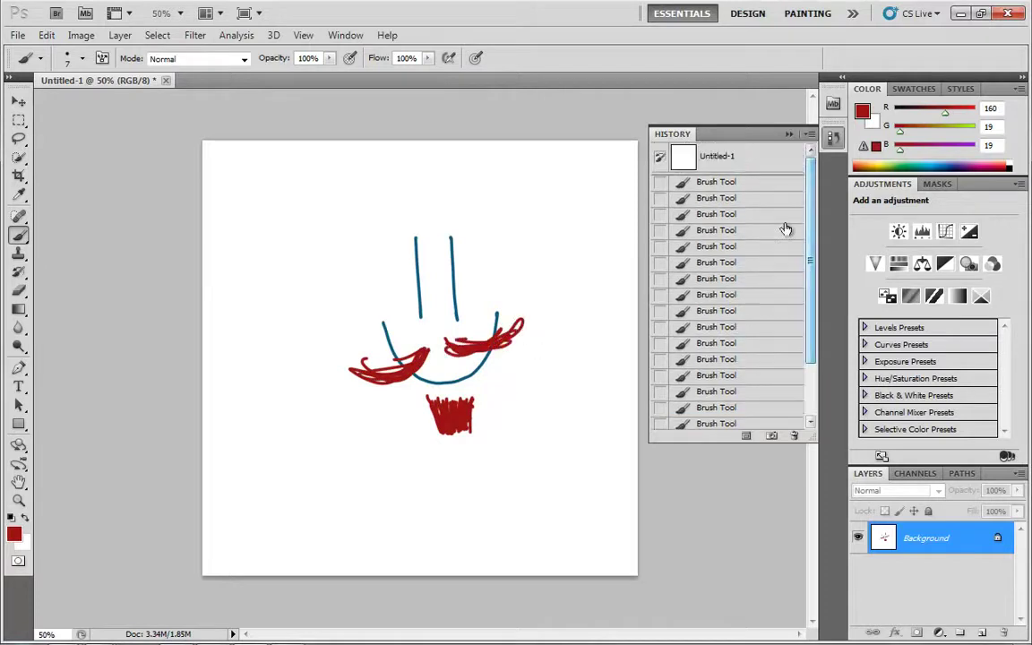
{"action": "left_click", "coordinate": [722, 184]}
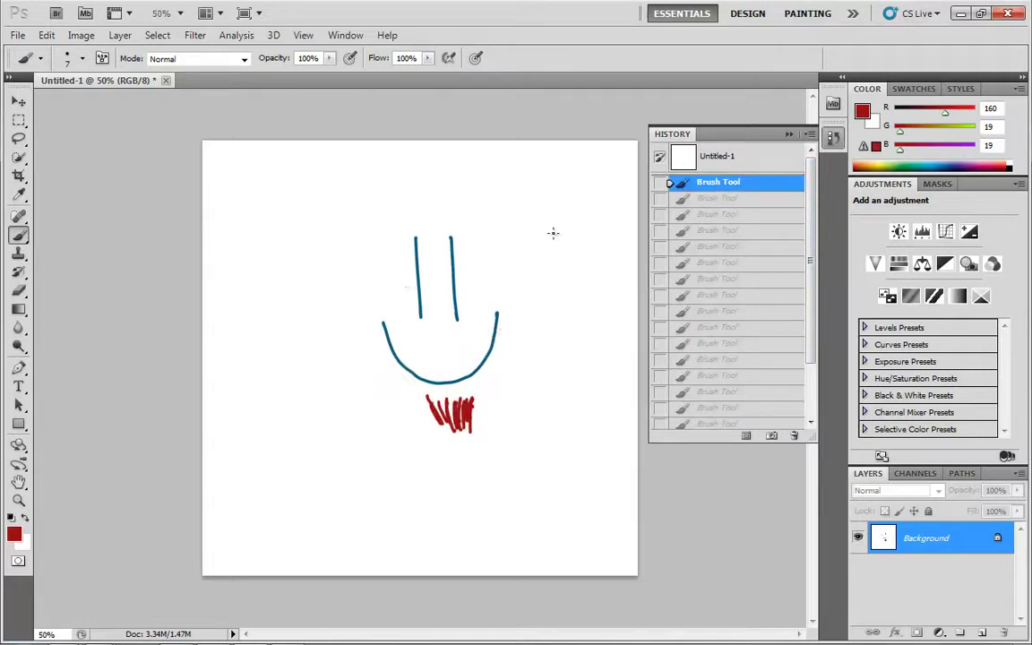
{"action": "left_click_drag", "start_coordinate": [811, 229], "coordinate": [810, 280]}
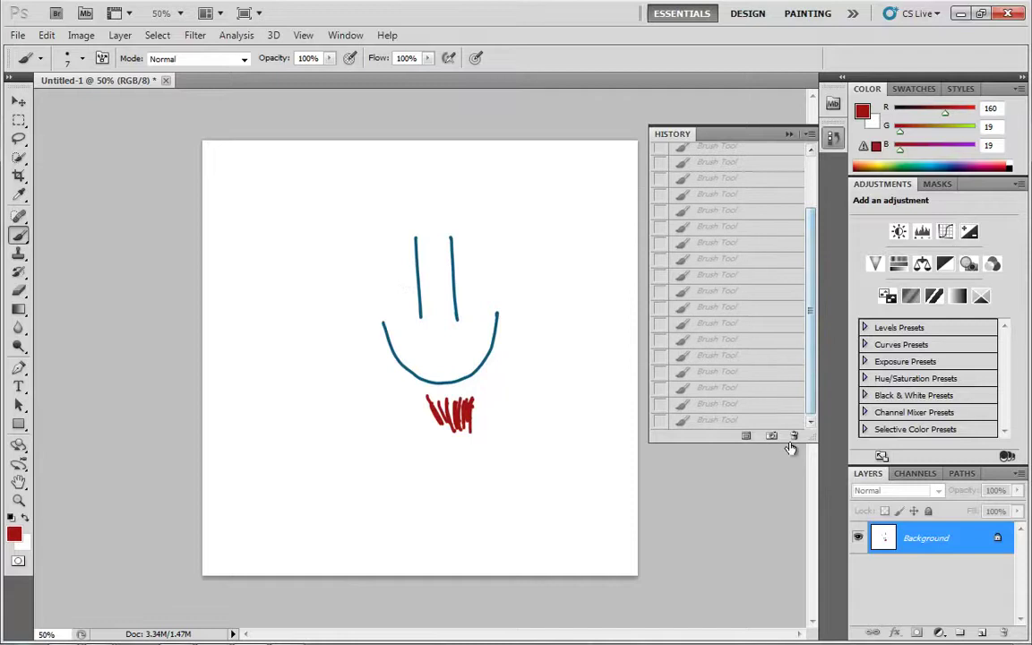
{"action": "left_click_drag", "start_coordinate": [812, 439], "coordinate": [816, 614]}
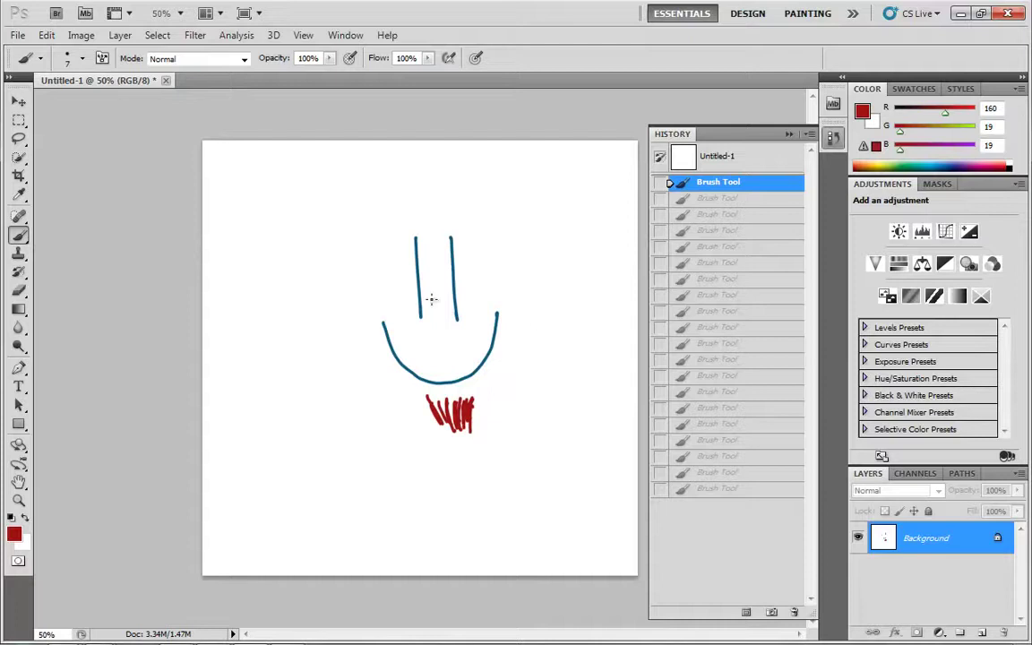
Set the number of History States to 100 in the Performance preferences.
{"action": "left_click", "coordinate": [47, 36]}
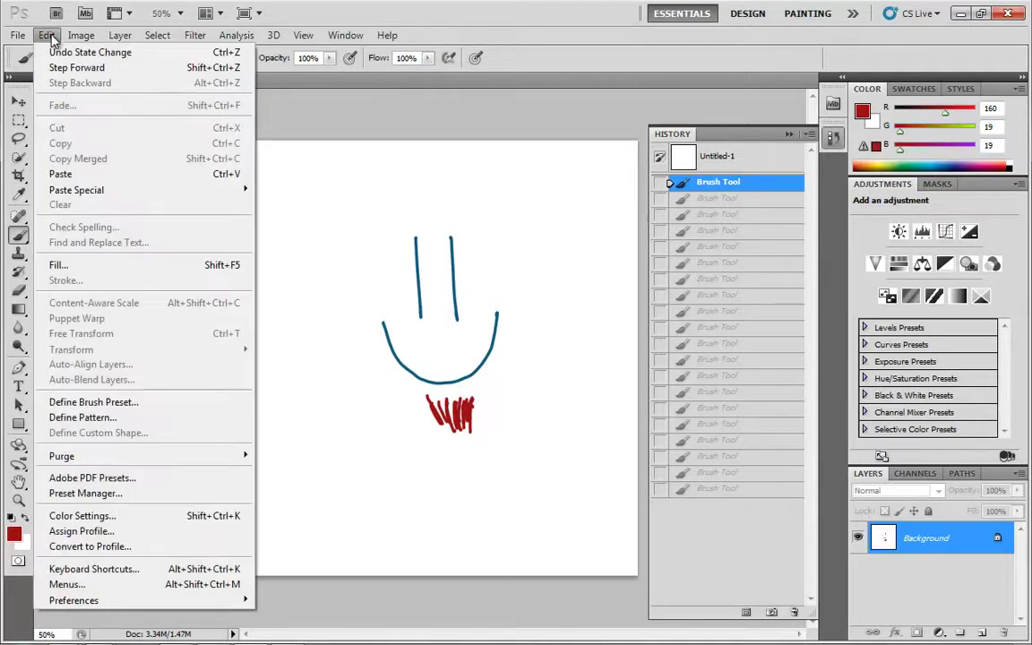
{"action": "mouse_move", "coordinate": [240, 600]}
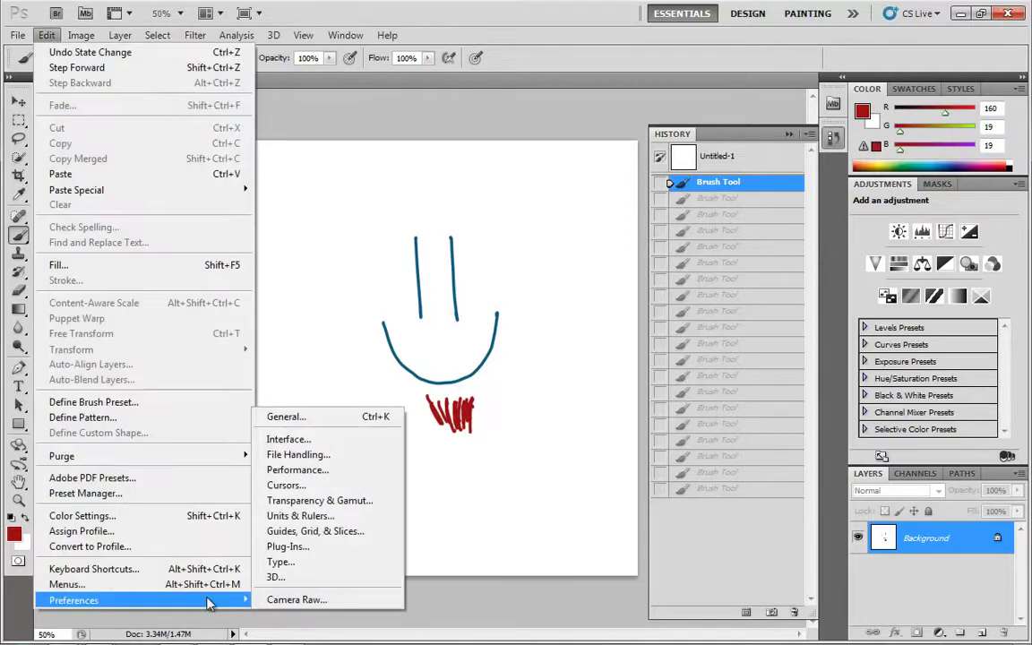
{"action": "left_click", "coordinate": [332, 480]}
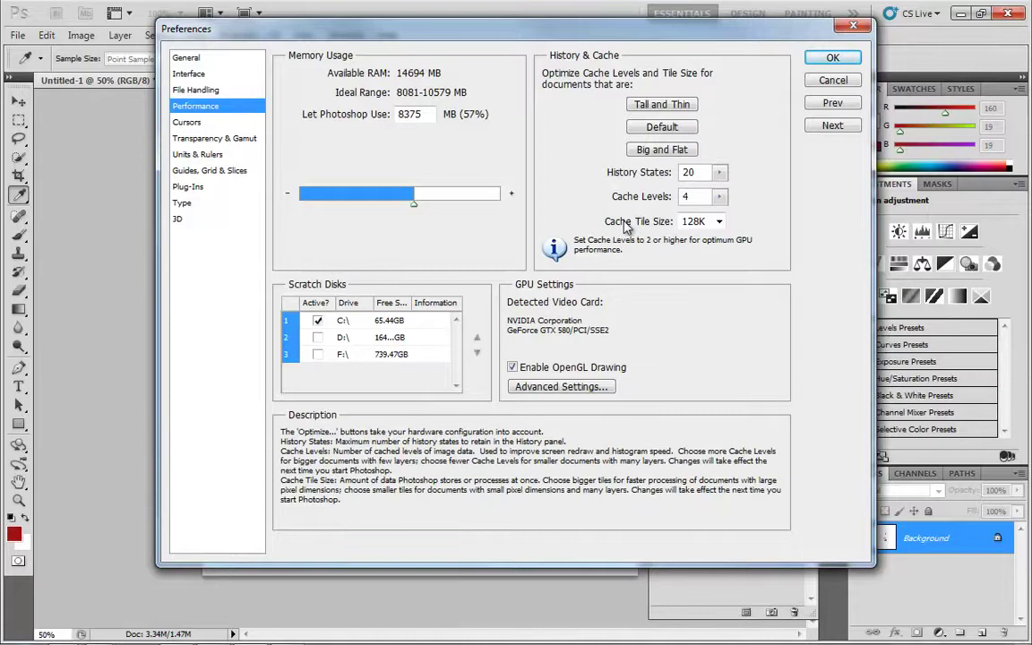
{"action": "left_click", "coordinate": [721, 174]}
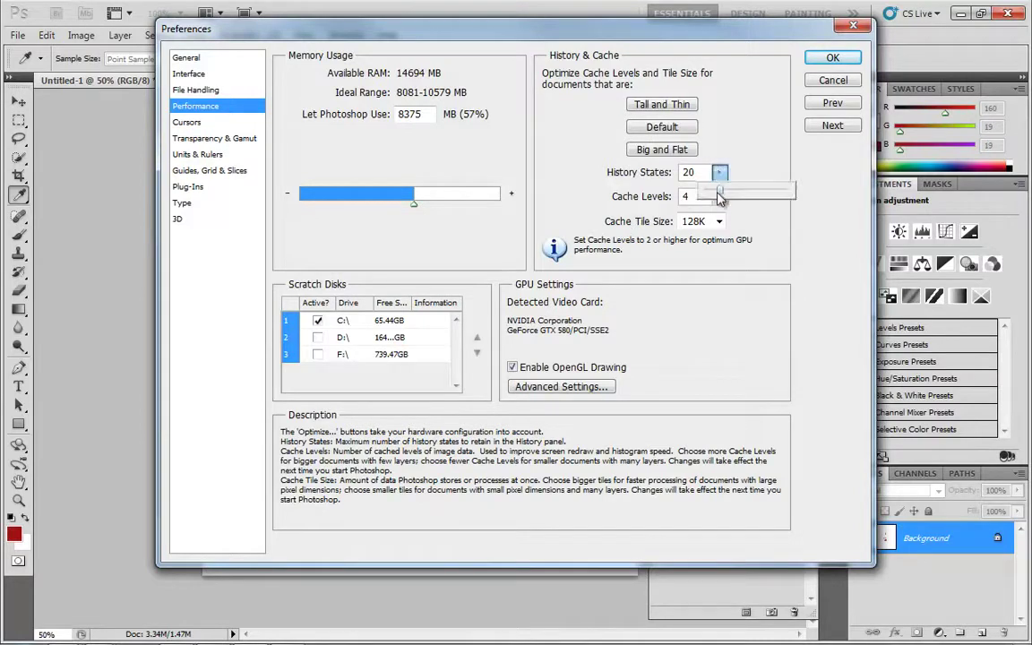
{"action": "left_click_drag", "start_coordinate": [721, 195], "coordinate": [757, 190]}
{"action": "left_click", "coordinate": [705, 173]}
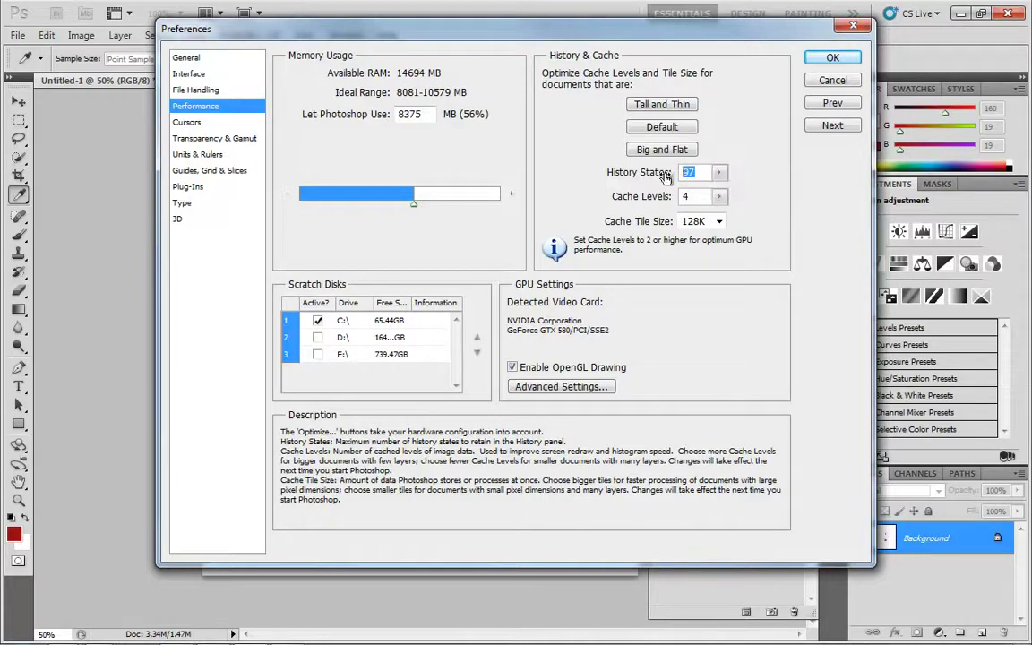
{"action": "type", "text": "100"}
{"action": "left_click", "coordinate": [846, 61]}
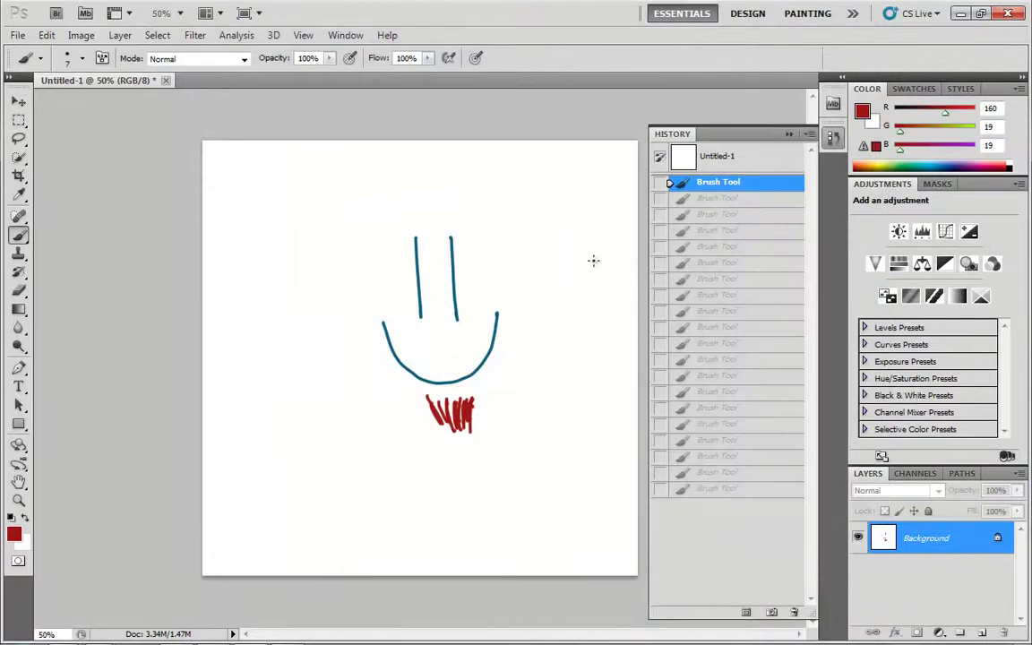
Lower the number of History States to 30 in the Performance preferences.
{"action": "left_click", "coordinate": [47, 35]}
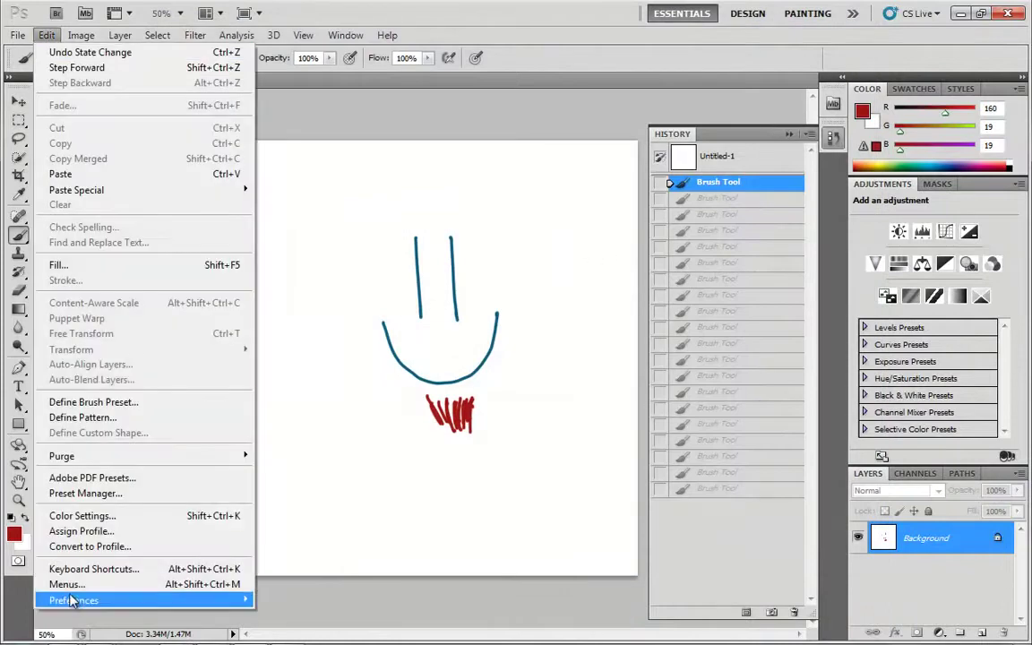
{"action": "mouse_move", "coordinate": [72, 600]}
{"action": "left_click", "coordinate": [315, 426]}
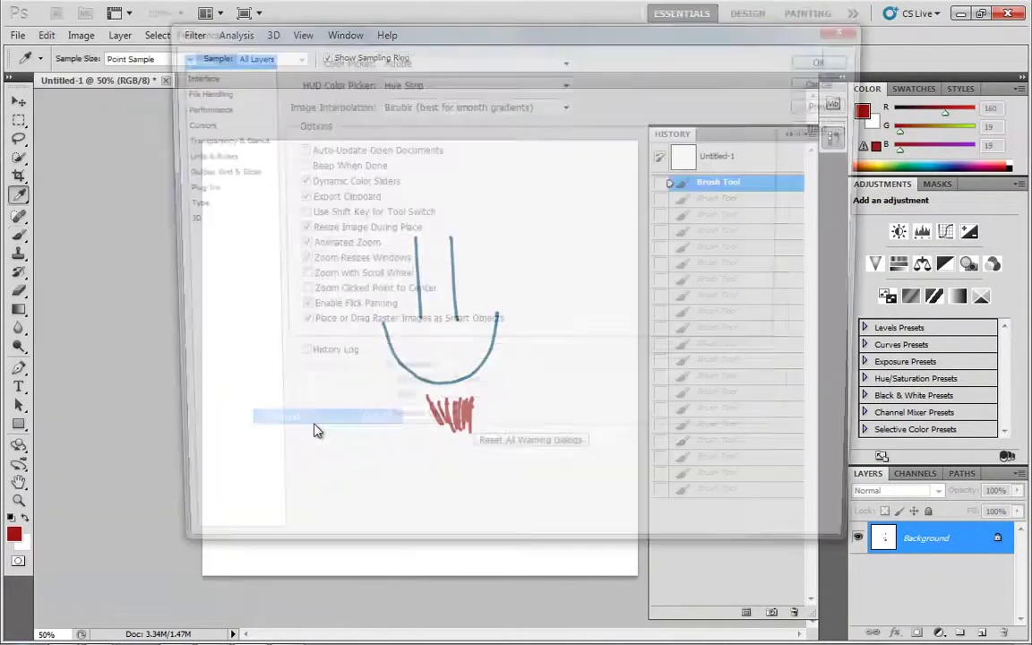
{"action": "left_click", "coordinate": [197, 106]}
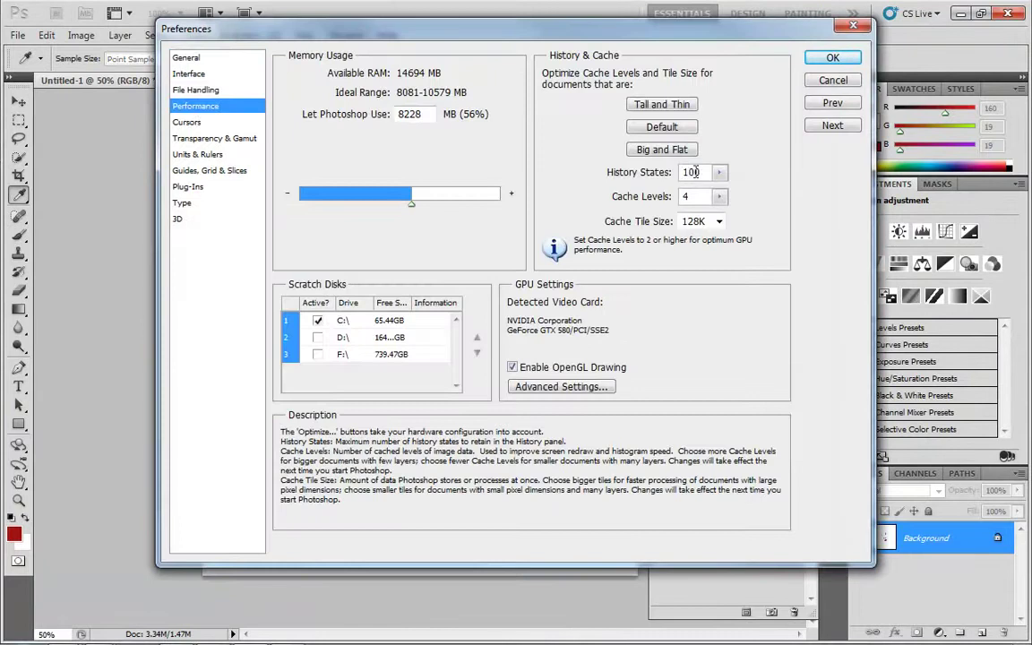
{"action": "left_click", "coordinate": [639, 172]}
{"action": "type", "text": "20"}
{"action": "key", "text": "Return"}
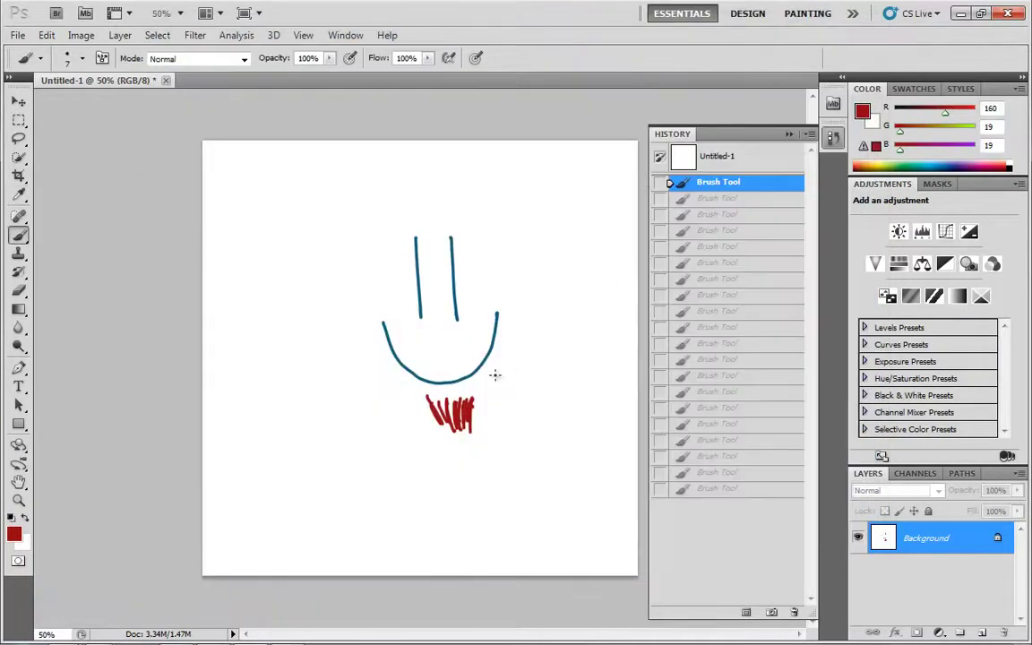
Restore the most recent brush stroke in the History and cut the contents of the whole canvas.
{"action": "left_click", "coordinate": [726, 489]}
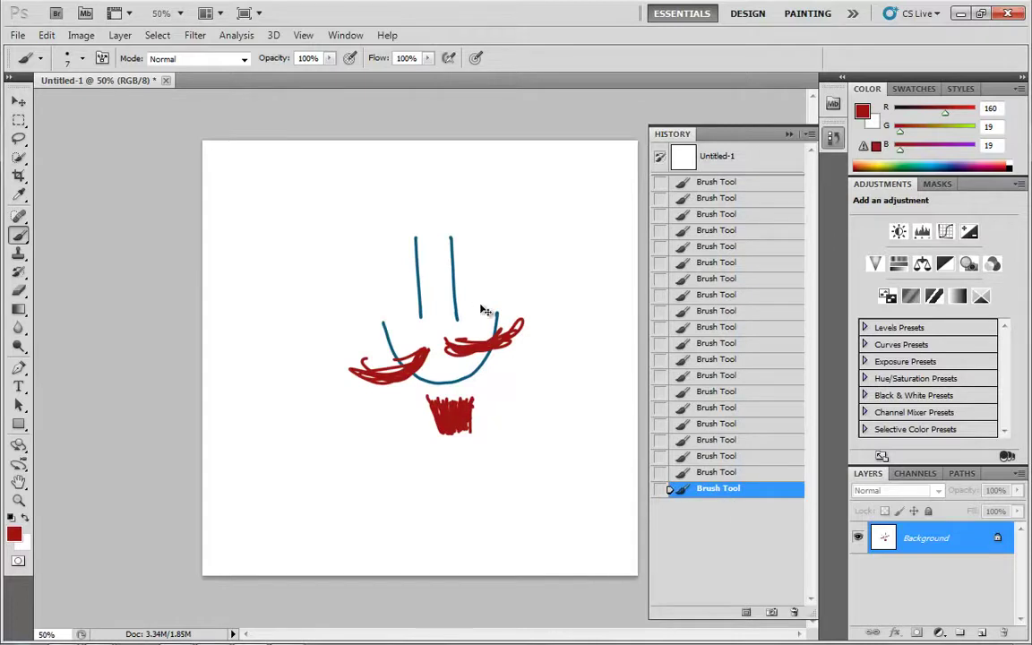
{"action": "key", "text": "ctrl+a"}
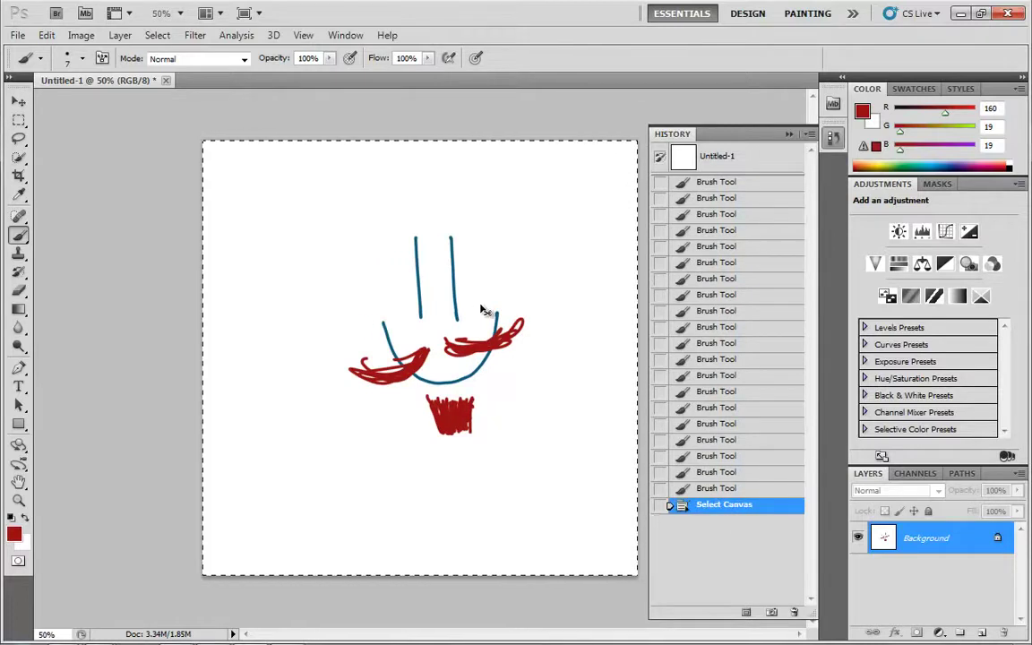
{"action": "key", "text": "ctrl+x"}
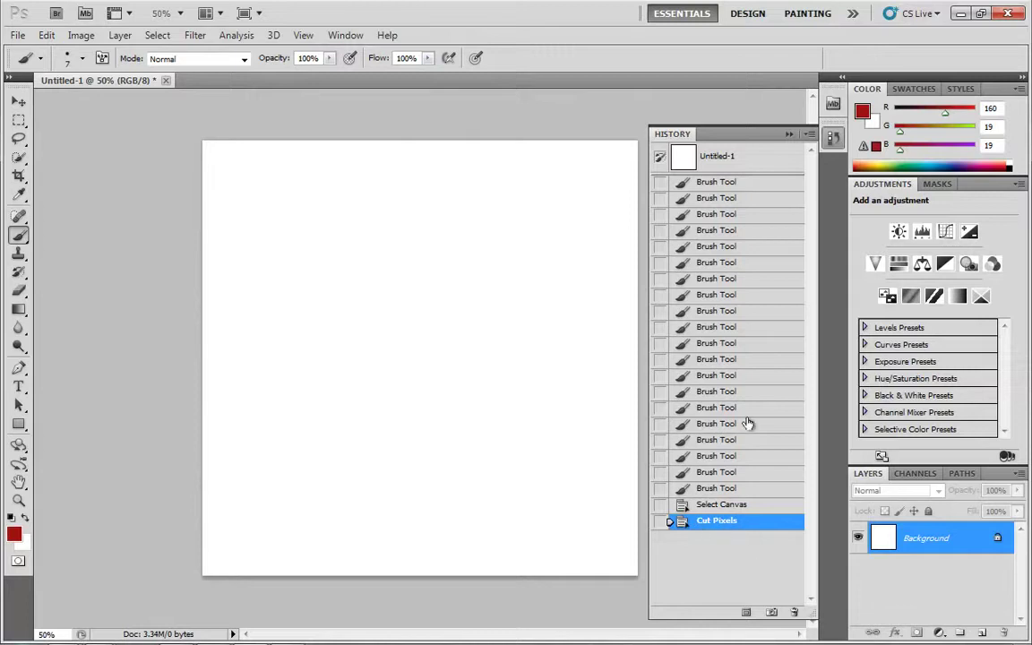
Revert to the earliest brush stroke in the History and return to the Cut Pixels state.
{"action": "left_click", "coordinate": [722, 182]}
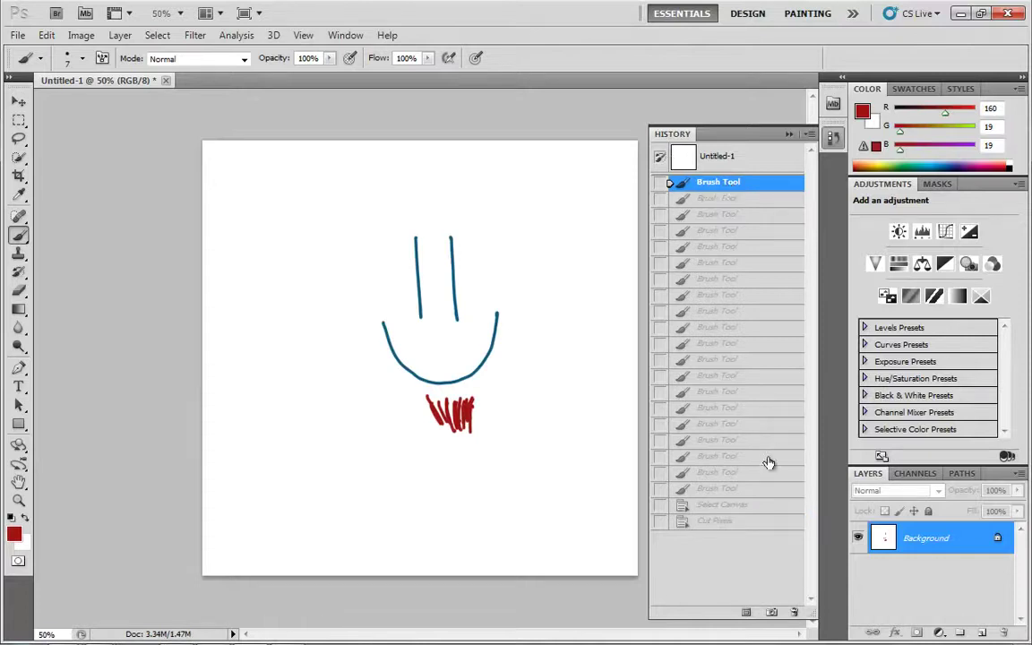
{"action": "left_click", "coordinate": [712, 520]}
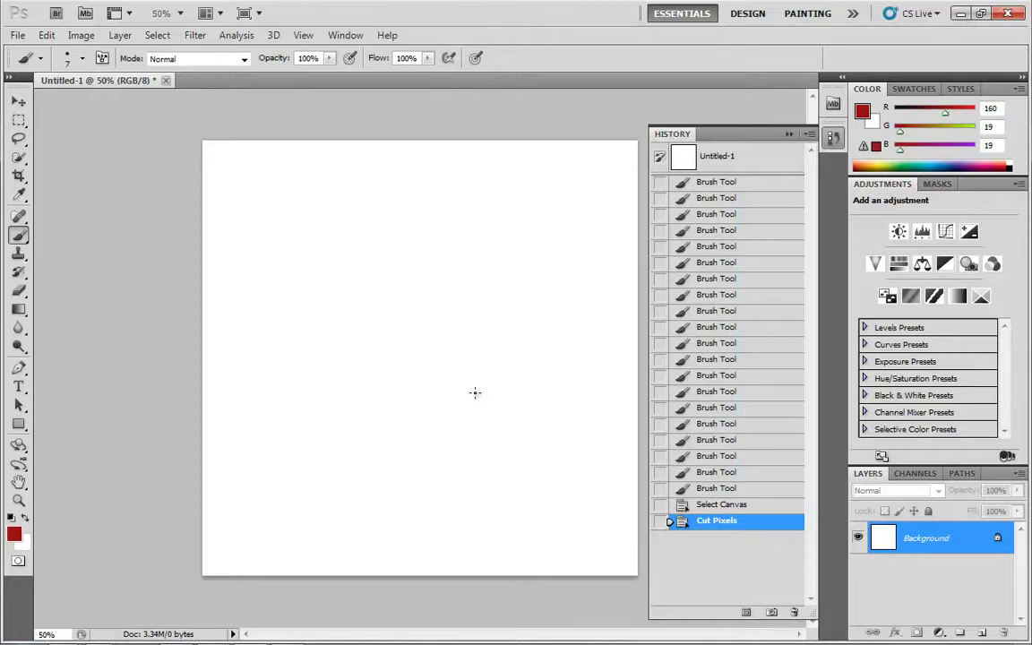
{"action": "key", "text": "shift+b"}
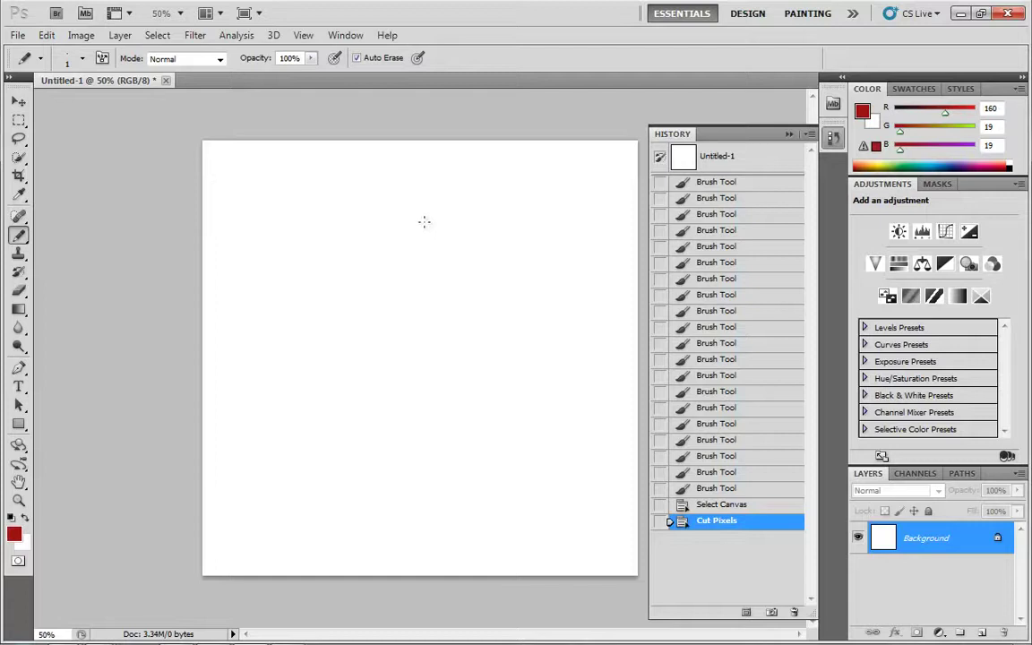
{"action": "key", "text": "shift+b"}
{"action": "key", "text": "shift+b"}
{"action": "key", "text": "shift+b"}
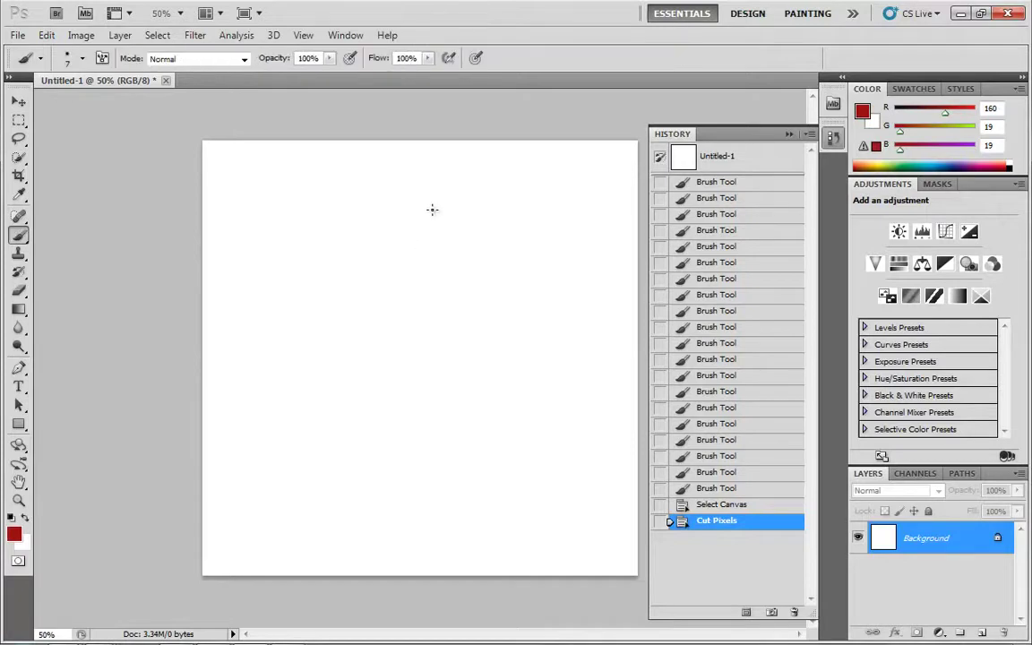
Paint a red stick figure with an oval head, body, arms, legs and feet in the middle of the canvas.
{"action": "left_click_drag", "start_coordinate": [430, 209], "coordinate": [430, 211]}
{"action": "left_click_drag", "start_coordinate": [429, 312], "coordinate": [418, 464]}
{"action": "left_click_drag", "start_coordinate": [434, 384], "coordinate": [457, 460]}
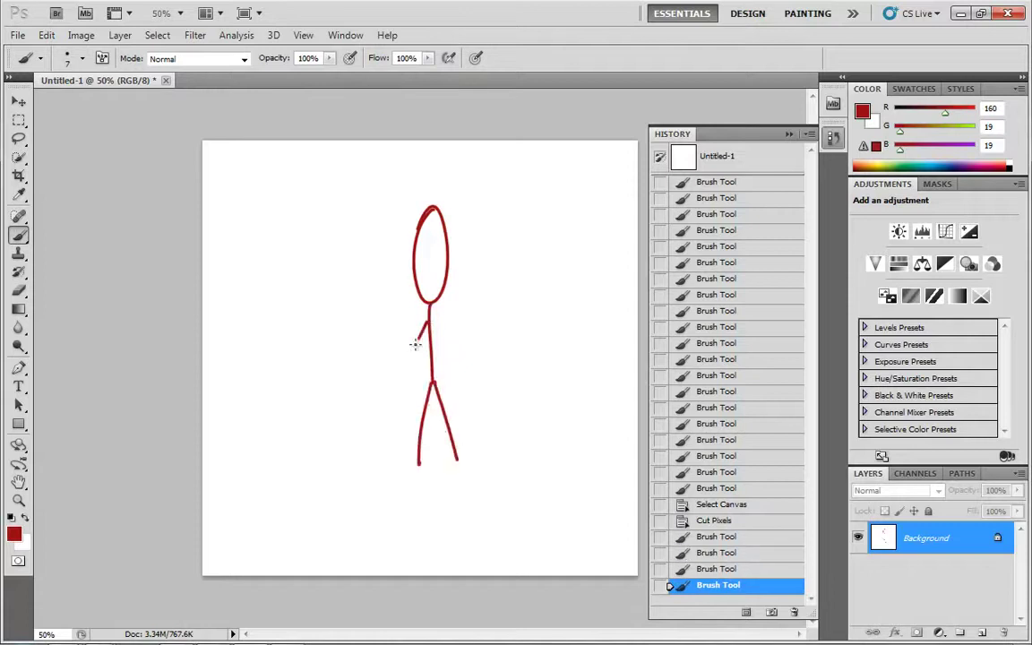
{"action": "mouse_move", "coordinate": [429, 323]}
{"action": "left_mouse_down"}
{"action": "mouse_move", "coordinate": [397, 379]}
{"action": "mouse_move", "coordinate": [470, 371]}
{"action": "left_mouse_up"}
{"action": "left_click_drag", "start_coordinate": [419, 464], "coordinate": [400, 488]}
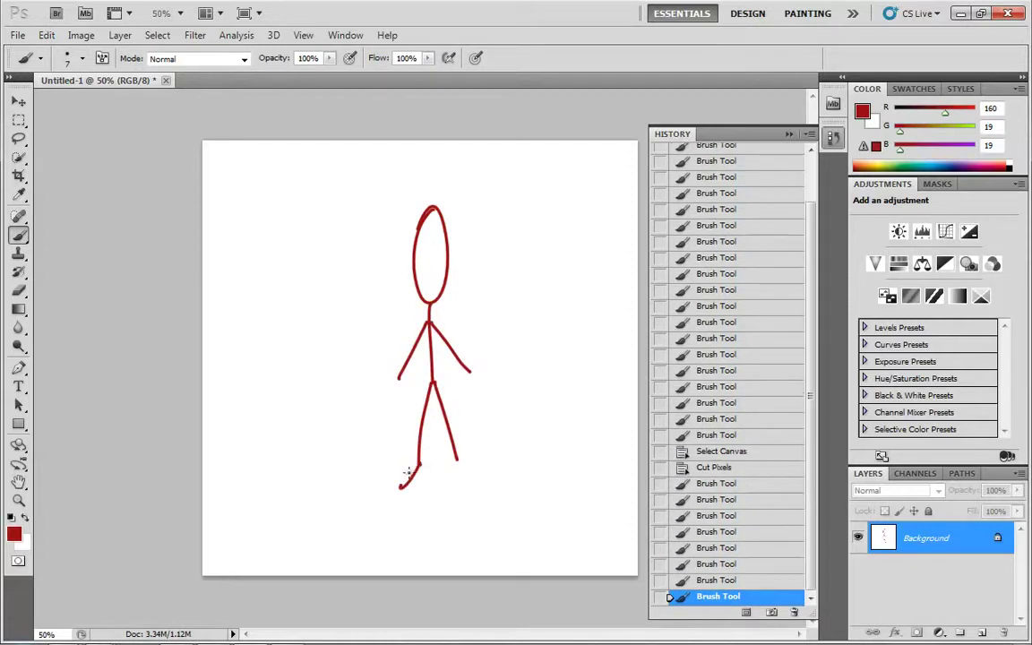
{"action": "left_click_drag", "start_coordinate": [457, 461], "coordinate": [485, 464]}
Paint several short finger strokes at the end of each of the stick figure's arms.
{"action": "mouse_move", "coordinate": [385, 378]}
{"action": "left_mouse_down"}
{"action": "mouse_move", "coordinate": [400, 377]}
{"action": "mouse_move", "coordinate": [378, 410]}
{"action": "left_mouse_up"}
{"action": "mouse_move", "coordinate": [397, 379]}
{"action": "left_mouse_down"}
{"action": "mouse_move", "coordinate": [384, 417]}
{"action": "mouse_move", "coordinate": [402, 420]}
{"action": "left_mouse_up"}
{"action": "mouse_move", "coordinate": [470, 368]}
{"action": "left_mouse_down"}
{"action": "mouse_move", "coordinate": [498, 363]}
{"action": "mouse_move", "coordinate": [498, 405]}
{"action": "left_mouse_up"}
{"action": "mouse_move", "coordinate": [468, 369]}
{"action": "left_mouse_down"}
{"action": "mouse_move", "coordinate": [487, 407]}
{"action": "mouse_move", "coordinate": [478, 405]}
{"action": "left_mouse_up"}
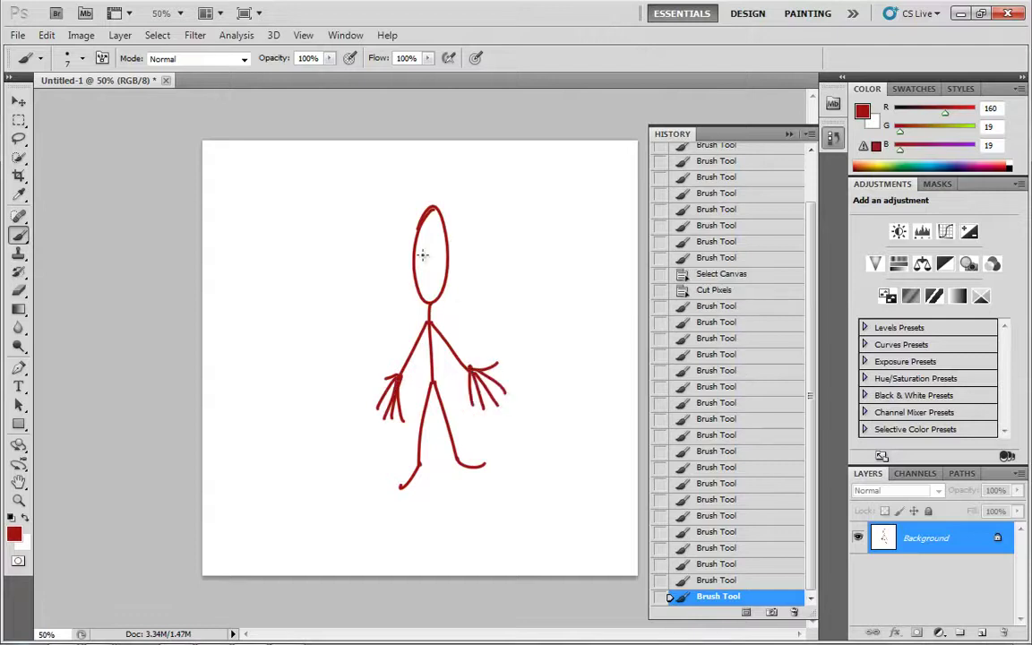
Paint an angry face with slanted eyebrows, dot eyes and a frown inside the stick figure's head.
{"action": "left_click_drag", "start_coordinate": [422, 251], "coordinate": [435, 261]}
{"action": "left_click_drag", "start_coordinate": [440, 247], "coordinate": [443, 281]}
{"action": "left_click", "coordinate": [427, 266]}
{"action": "left_click", "coordinate": [440, 263]}
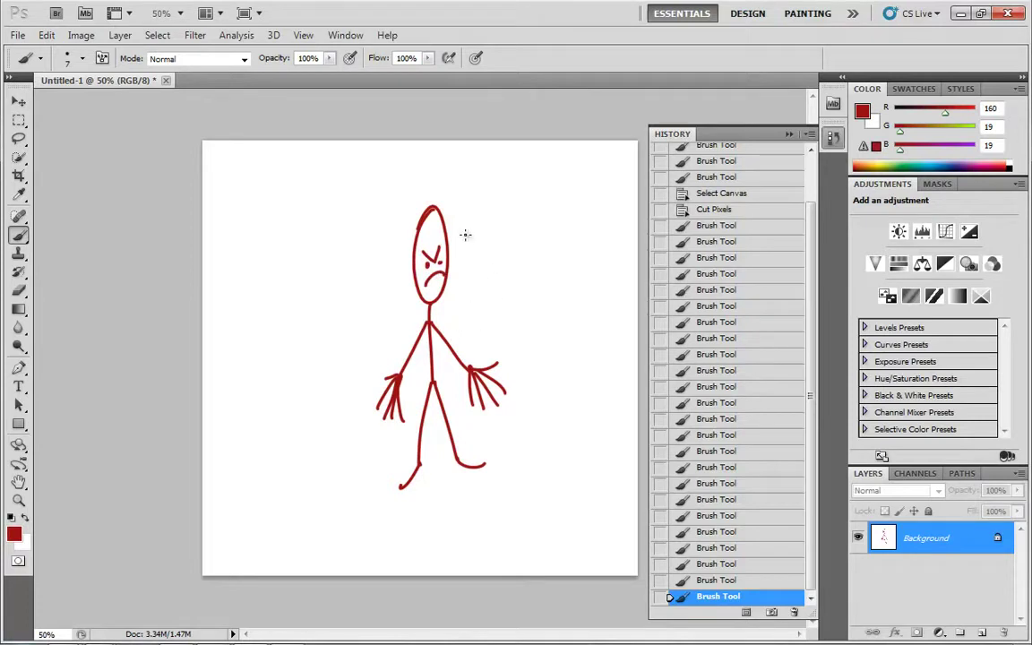
Paint a small cloud beside the stick figure's head and a short curved stroke above it.
{"action": "mouse_move", "coordinate": [461, 235]}
{"action": "left_mouse_down"}
{"action": "mouse_move", "coordinate": [481, 227]}
{"action": "mouse_move", "coordinate": [479, 245]}
{"action": "mouse_move", "coordinate": [462, 247]}
{"action": "mouse_move", "coordinate": [468, 229]}
{"action": "left_mouse_up"}
{"action": "left_click_drag", "start_coordinate": [811, 260], "coordinate": [817, 207]}
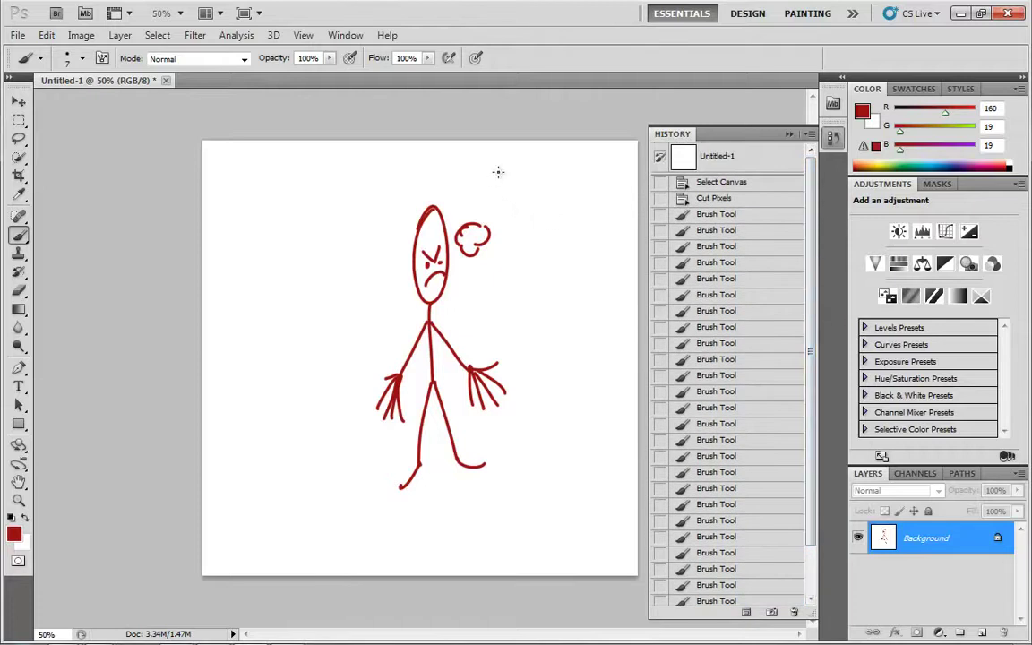
{"action": "left_click_drag", "start_coordinate": [502, 167], "coordinate": [493, 186]}
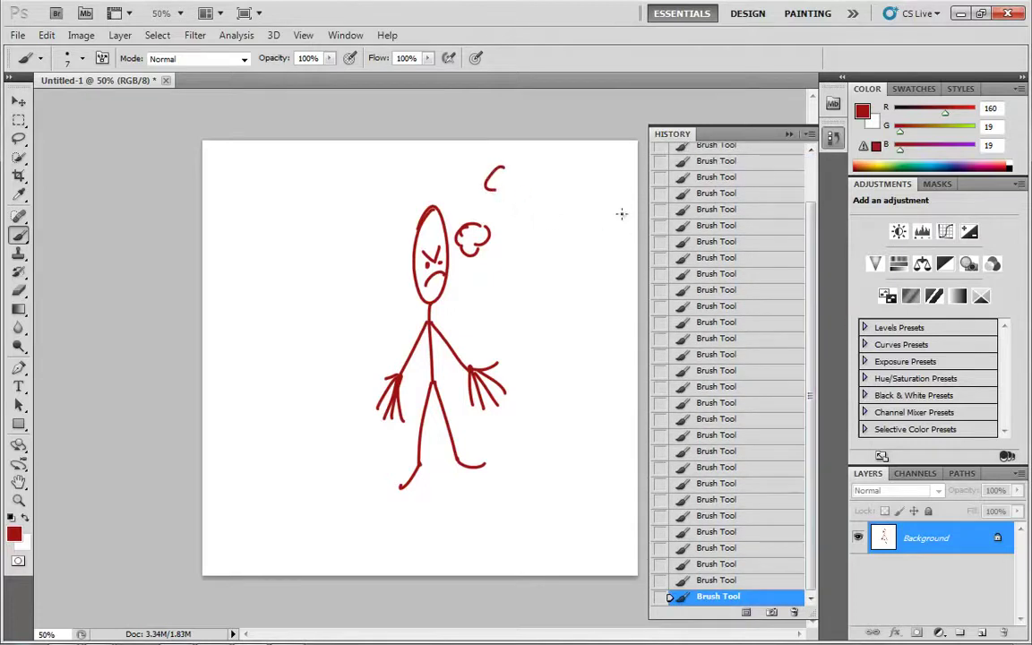
Revert the drawing to the Cut Pixels state in the History.
{"action": "left_click_drag", "start_coordinate": [811, 268], "coordinate": [802, 219]}
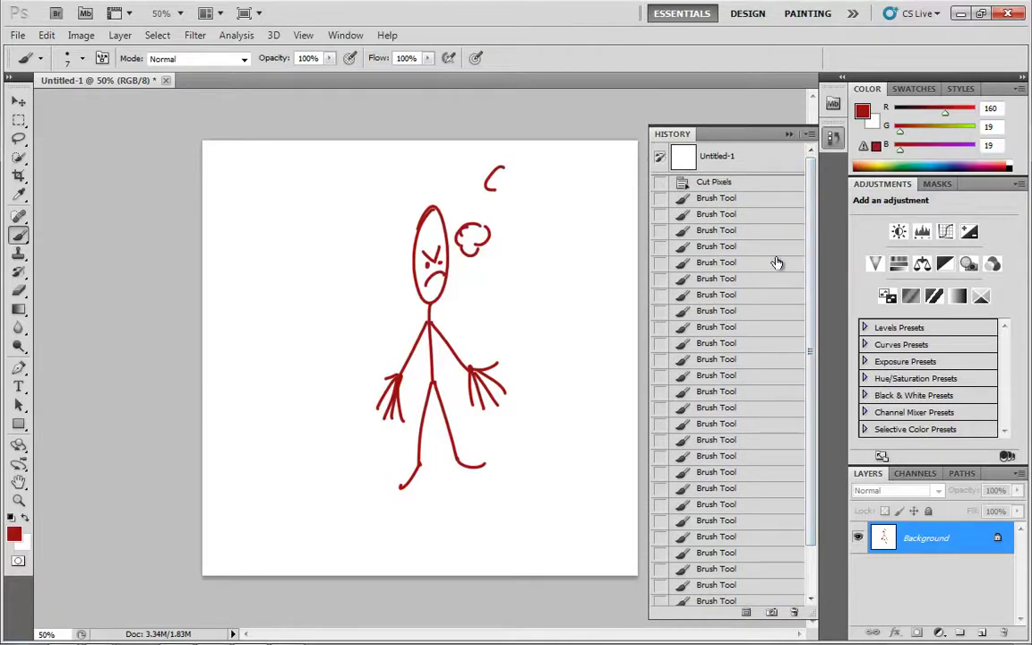
{"action": "mouse_move", "coordinate": [814, 222]}
{"action": "left_mouse_down"}
{"action": "mouse_move", "coordinate": [811, 318]}
{"action": "mouse_move", "coordinate": [807, 165]}
{"action": "left_mouse_up"}
{"action": "left_click", "coordinate": [735, 187]}
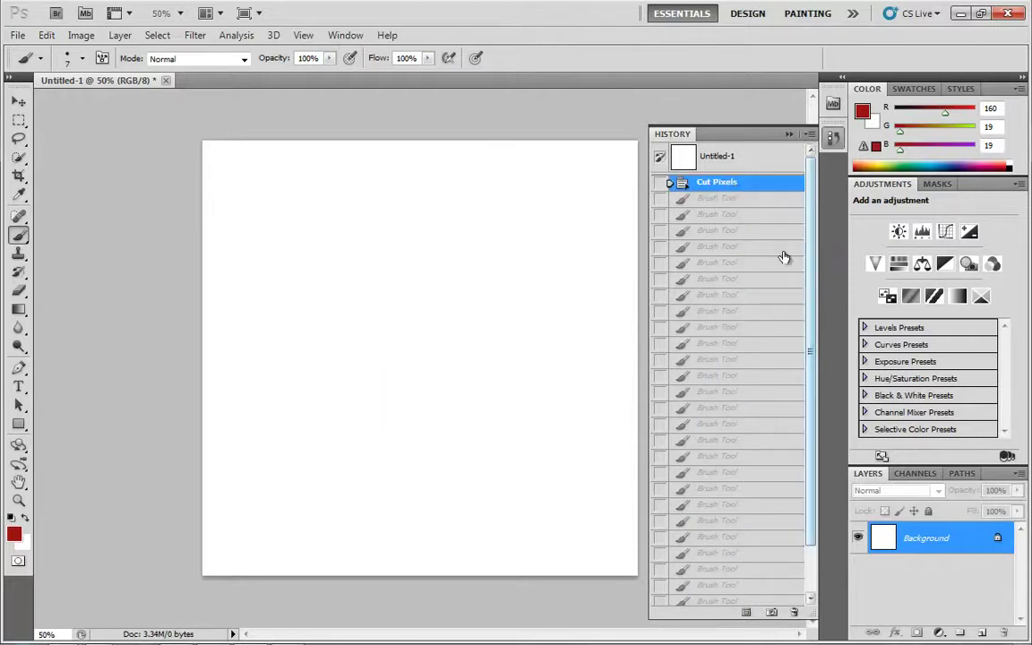
Step forward through the stick figure's brush strokes in the History and restore the most recent state.
{"action": "left_click", "coordinate": [722, 199]}
{"action": "left_click", "coordinate": [728, 216]}
{"action": "left_click", "coordinate": [727, 230]}
{"action": "left_click", "coordinate": [727, 246]}
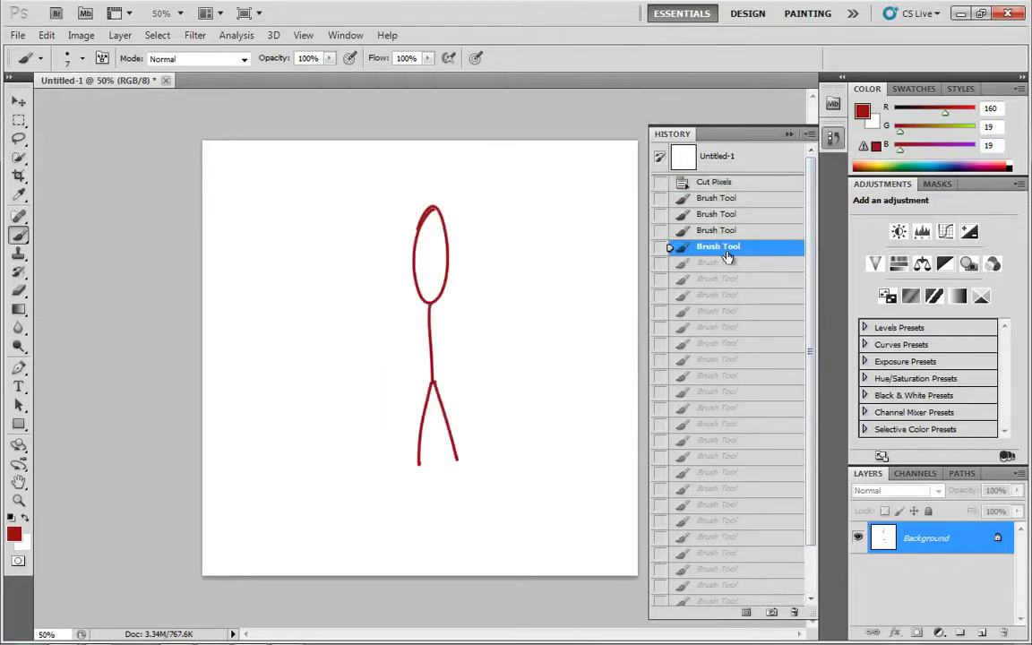
{"action": "left_click", "coordinate": [728, 262]}
{"action": "left_click", "coordinate": [724, 295]}
{"action": "left_click", "coordinate": [722, 311]}
{"action": "left_click", "coordinate": [723, 327]}
{"action": "left_click", "coordinate": [723, 343]}
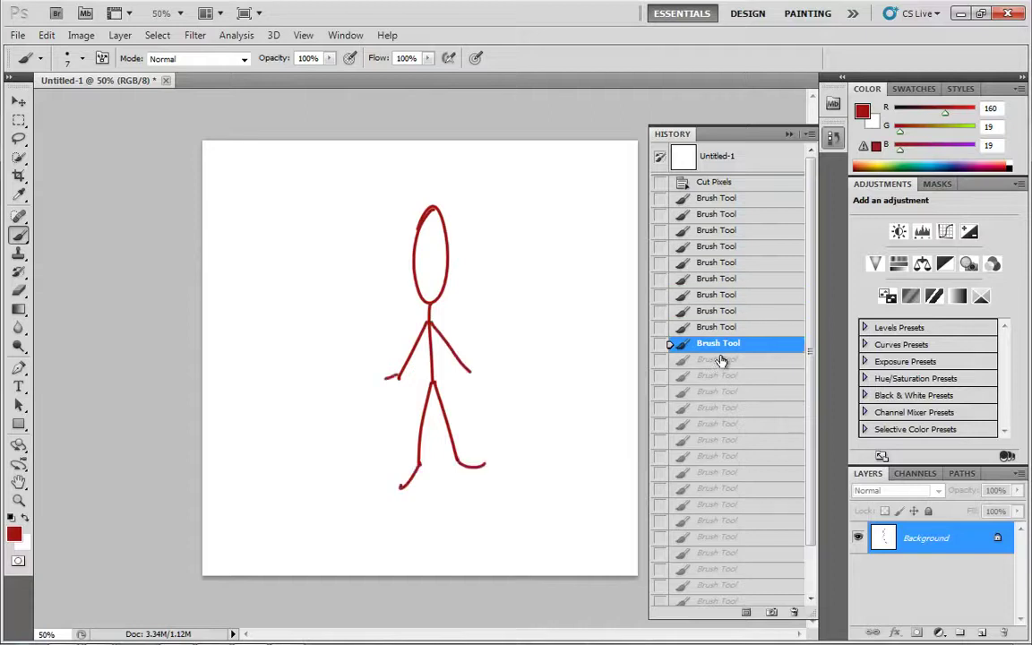
{"action": "left_click", "coordinate": [723, 360]}
{"action": "left_click", "coordinate": [730, 375]}
{"action": "scroll", "coordinate": [797, 578], "scroll_direction": "down", "scroll_amount": 2}
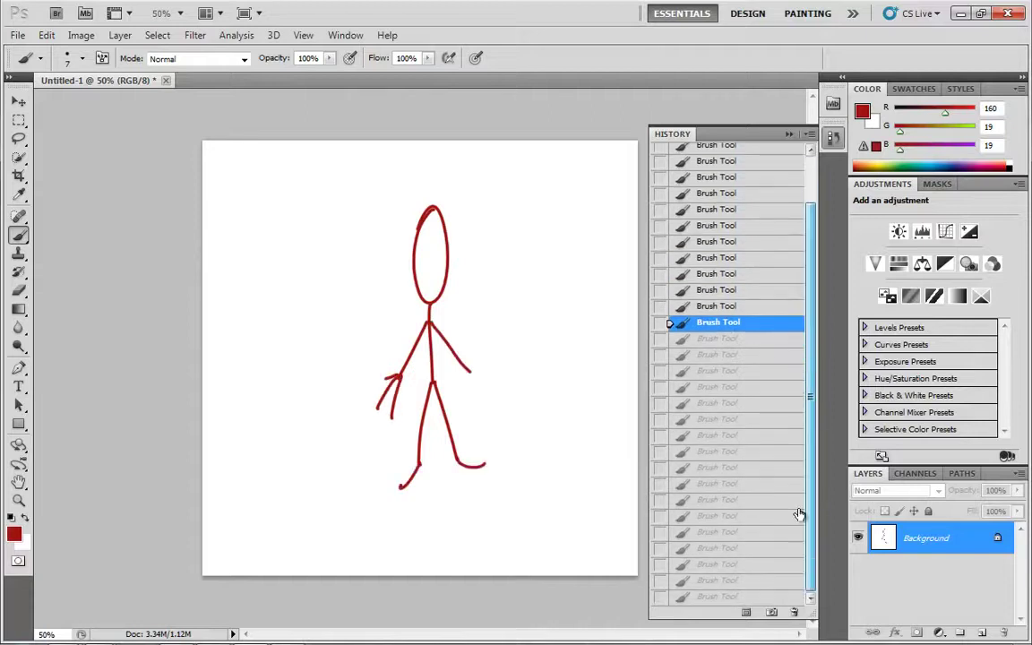
{"action": "left_click", "coordinate": [721, 598]}
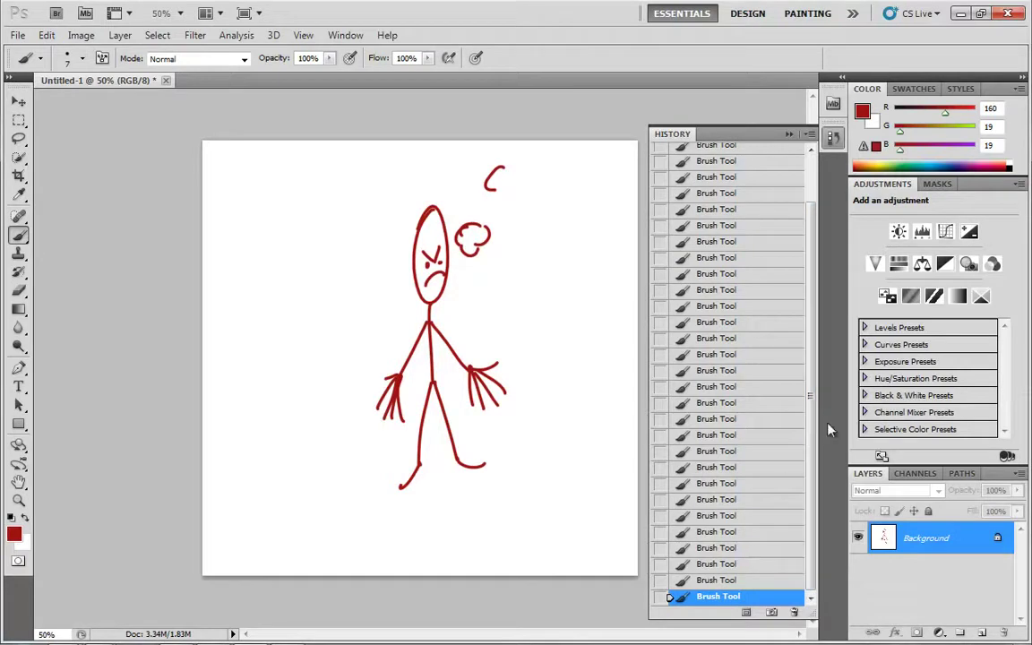
Erase the cloud and the short curved stroke near the stick figure's head and save the drawing as a new History snapshot.
{"action": "left_click_drag", "start_coordinate": [810, 419], "coordinate": [797, 341]}
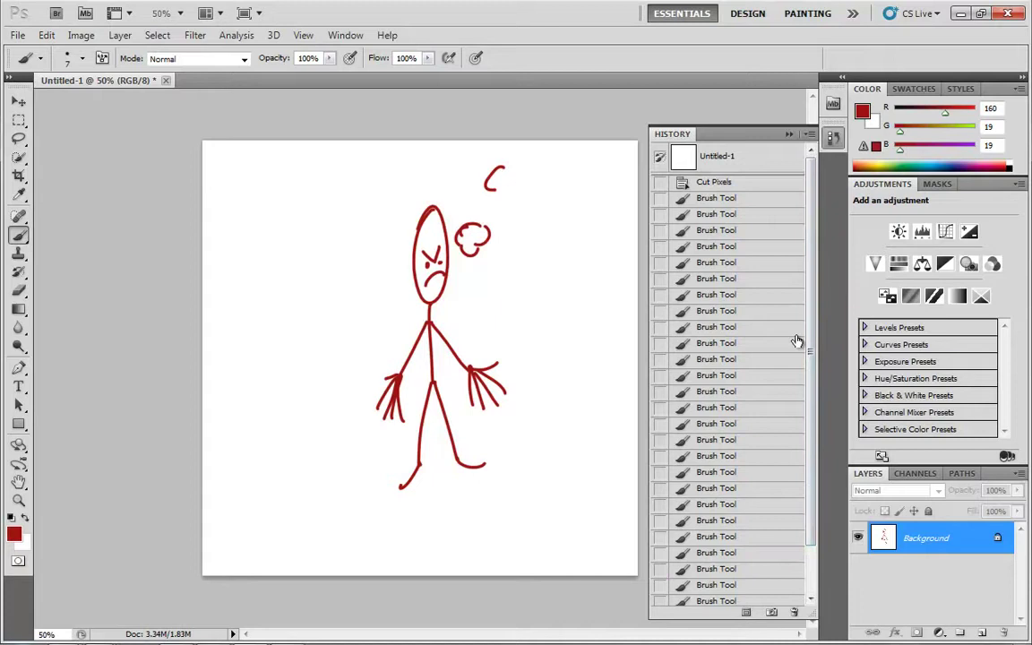
{"action": "mouse_move", "coordinate": [512, 177]}
{"action": "left_mouse_down"}
{"action": "mouse_move", "coordinate": [495, 251]}
{"action": "mouse_move", "coordinate": [476, 253]}
{"action": "mouse_move", "coordinate": [466, 231]}
{"action": "mouse_move", "coordinate": [467, 264]}
{"action": "left_mouse_up"}
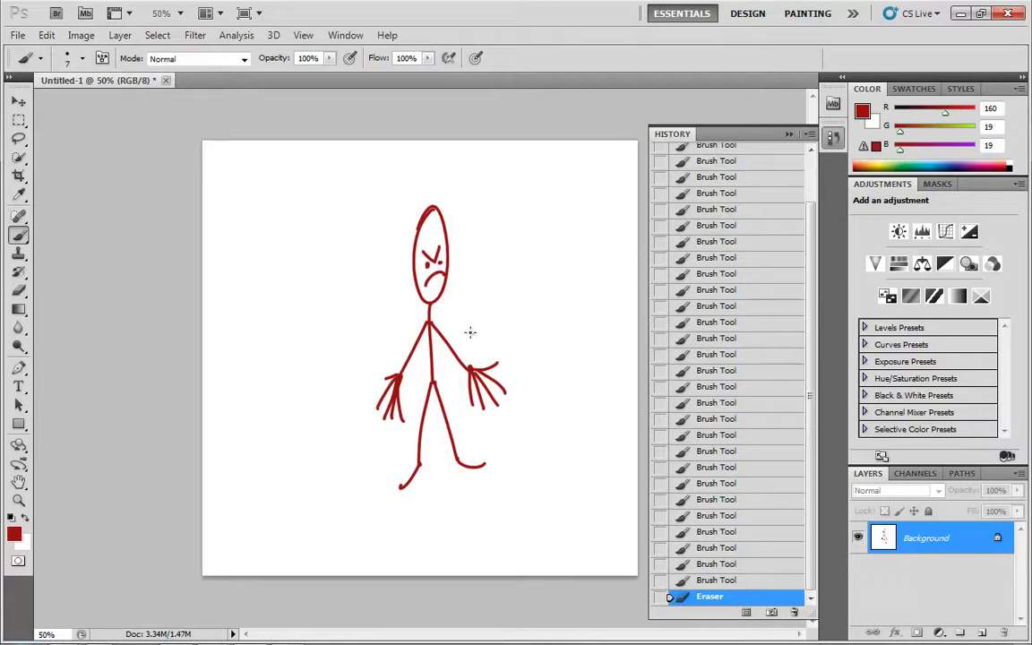
{"action": "left_click", "coordinate": [772, 615]}
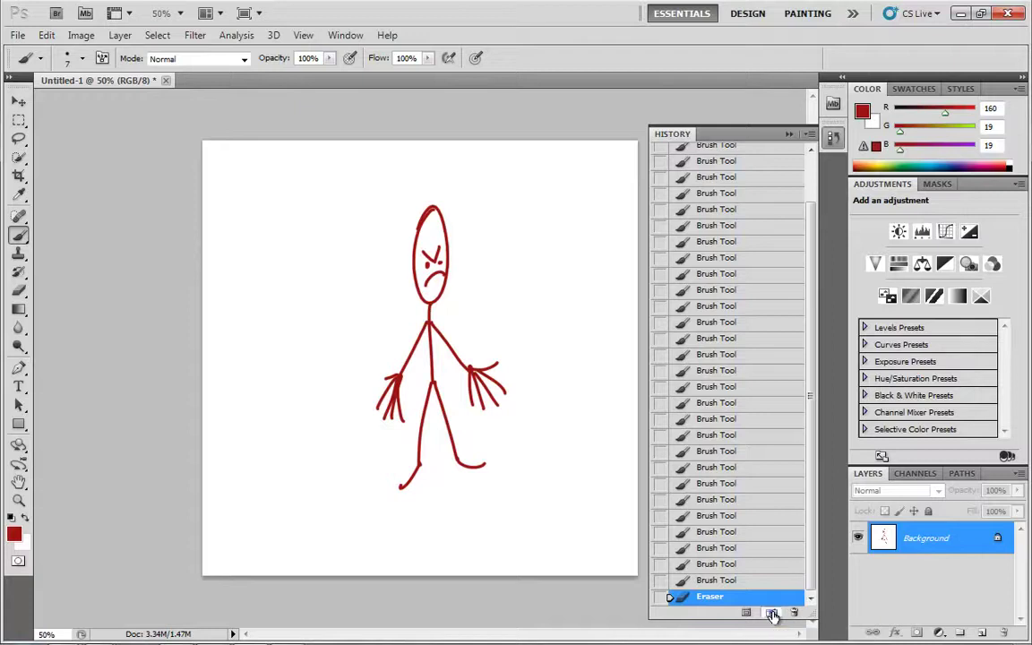
{"action": "left_click_drag", "start_coordinate": [809, 476], "coordinate": [809, 400]}
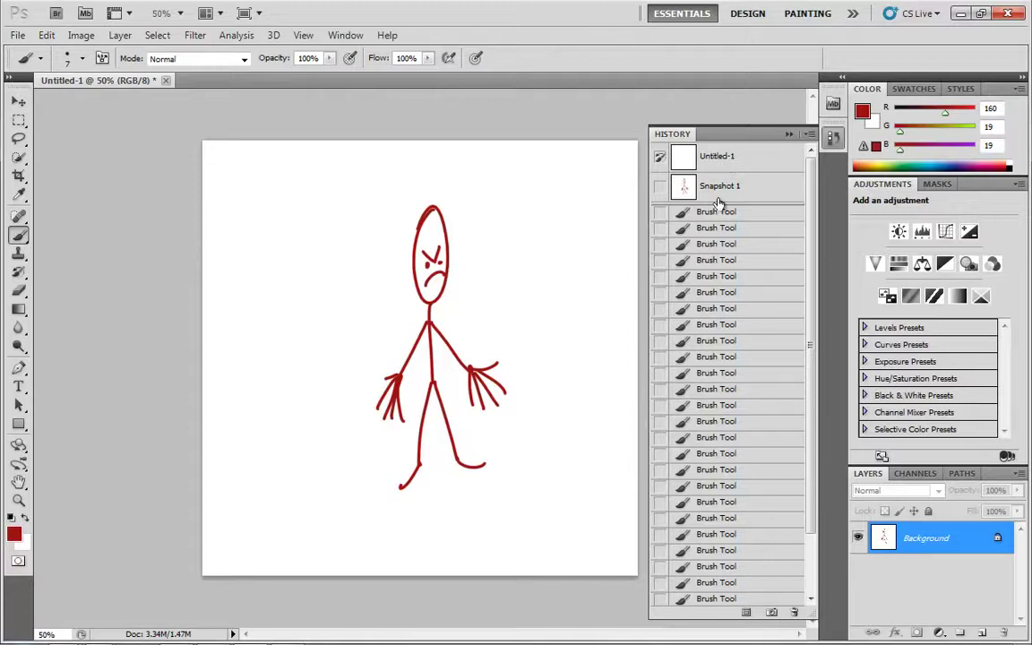
Revert to the original blank Untitled-1 state and cover the middle of the canvas with many overlapping red brush scribbles.
{"action": "left_click", "coordinate": [730, 157]}
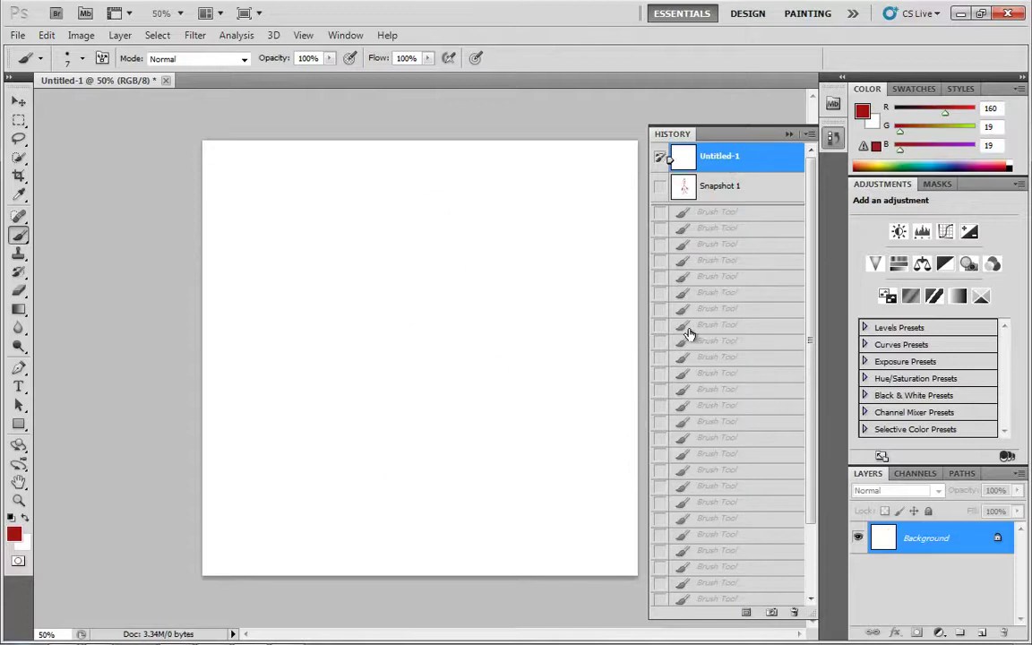
{"action": "left_click_drag", "start_coordinate": [394, 289], "coordinate": [366, 408]}
{"action": "left_click_drag", "start_coordinate": [414, 281], "coordinate": [387, 439]}
{"action": "mouse_move", "coordinate": [435, 285]}
{"action": "left_mouse_down"}
{"action": "mouse_move", "coordinate": [410, 449]}
{"action": "mouse_move", "coordinate": [415, 403]}
{"action": "left_mouse_up"}
{"action": "left_click_drag", "start_coordinate": [438, 301], "coordinate": [430, 426]}
{"action": "left_click_drag", "start_coordinate": [460, 294], "coordinate": [446, 407]}
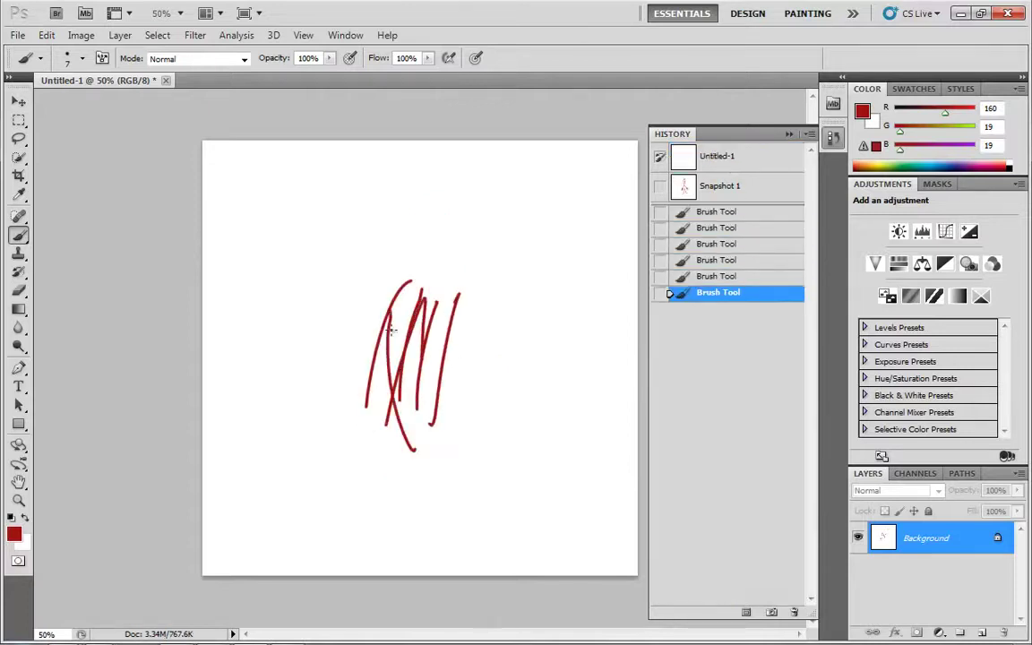
{"action": "left_click_drag", "start_coordinate": [392, 331], "coordinate": [421, 448]}
{"action": "left_click_drag", "start_coordinate": [385, 296], "coordinate": [447, 430]}
{"action": "left_click_drag", "start_coordinate": [466, 296], "coordinate": [408, 403]}
{"action": "mouse_move", "coordinate": [412, 296]}
{"action": "left_mouse_down"}
{"action": "mouse_move", "coordinate": [484, 421]}
{"action": "mouse_move", "coordinate": [448, 447]}
{"action": "left_mouse_up"}
{"action": "left_click_drag", "start_coordinate": [385, 376], "coordinate": [506, 358]}
{"action": "left_click_drag", "start_coordinate": [368, 372], "coordinate": [378, 435]}
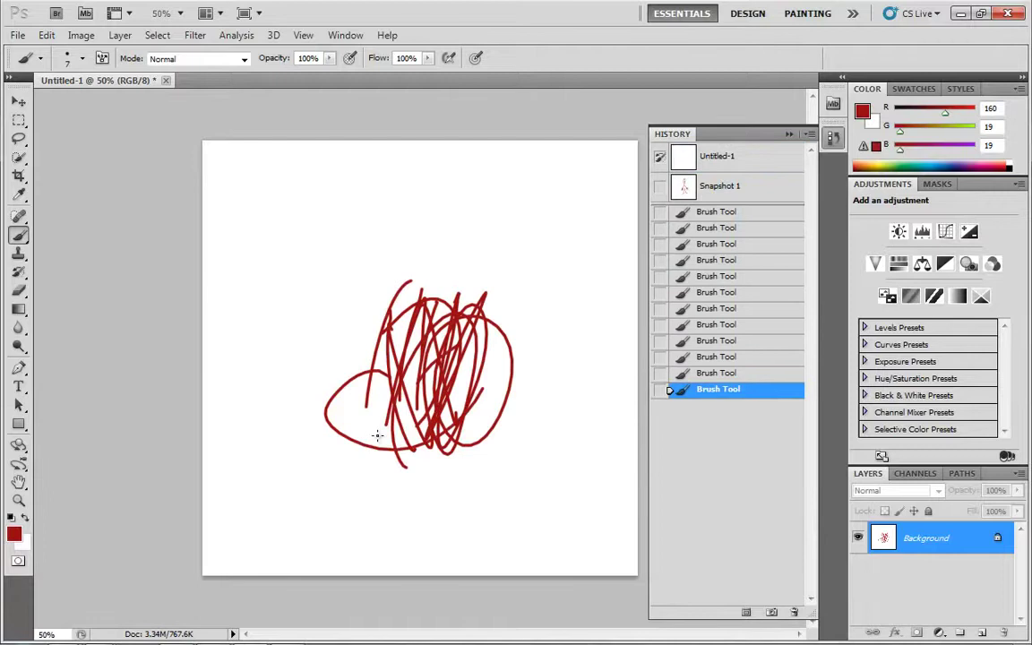
{"action": "left_click_drag", "start_coordinate": [394, 284], "coordinate": [391, 315]}
{"action": "left_click_drag", "start_coordinate": [351, 345], "coordinate": [433, 286]}
{"action": "left_click_drag", "start_coordinate": [413, 327], "coordinate": [414, 367]}
{"action": "left_click_drag", "start_coordinate": [438, 332], "coordinate": [416, 360]}
{"action": "left_click_drag", "start_coordinate": [437, 296], "coordinate": [430, 344]}
{"action": "mouse_move", "coordinate": [506, 288]}
{"action": "left_mouse_down"}
{"action": "mouse_move", "coordinate": [499, 340]}
{"action": "mouse_move", "coordinate": [524, 376]}
{"action": "left_mouse_up"}
{"action": "left_click_drag", "start_coordinate": [560, 314], "coordinate": [537, 376]}
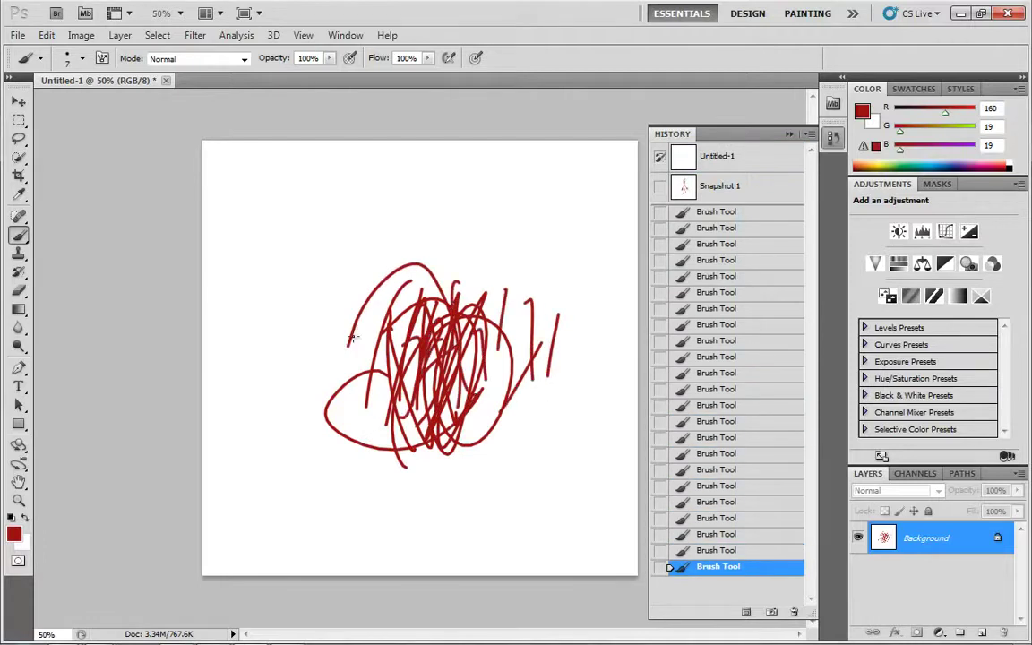
{"action": "mouse_move", "coordinate": [320, 323]}
{"action": "left_mouse_down"}
{"action": "mouse_move", "coordinate": [332, 430]}
{"action": "mouse_move", "coordinate": [350, 399]}
{"action": "left_mouse_up"}
{"action": "left_click_drag", "start_coordinate": [421, 363], "coordinate": [426, 398]}
{"action": "left_click_drag", "start_coordinate": [385, 341], "coordinate": [429, 391]}
{"action": "mouse_move", "coordinate": [333, 322]}
{"action": "left_mouse_down"}
{"action": "mouse_move", "coordinate": [327, 398]}
{"action": "mouse_move", "coordinate": [346, 375]}
{"action": "left_mouse_up"}
{"action": "left_click_drag", "start_coordinate": [420, 323], "coordinate": [416, 397]}
{"action": "left_click_drag", "start_coordinate": [441, 309], "coordinate": [439, 359]}
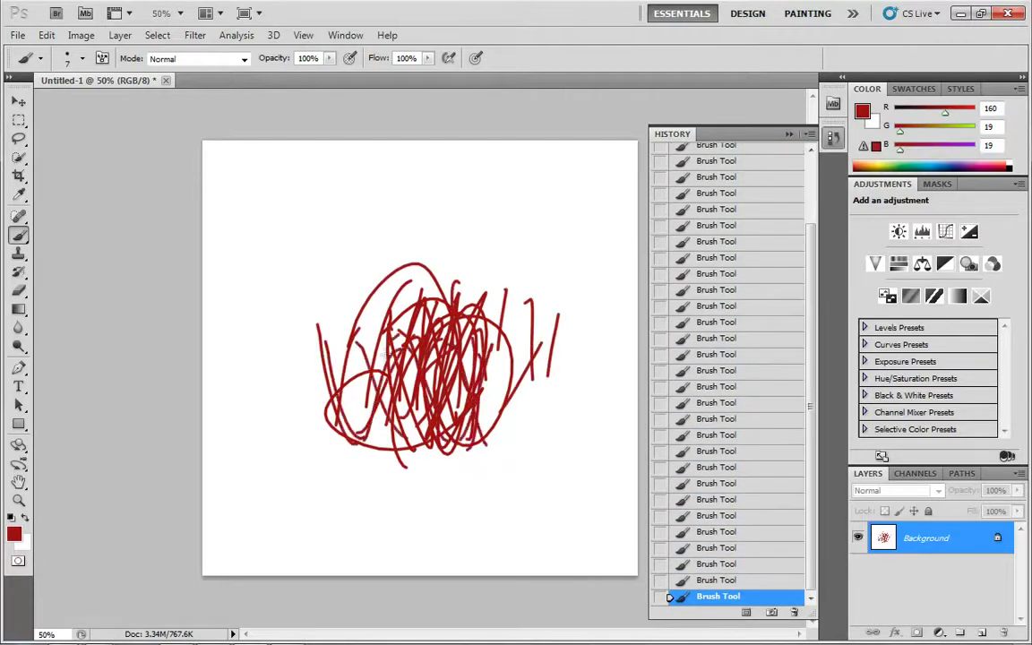
{"action": "left_click_drag", "start_coordinate": [344, 337], "coordinate": [360, 439]}
{"action": "left_click_drag", "start_coordinate": [488, 351], "coordinate": [518, 434]}
{"action": "left_click_drag", "start_coordinate": [520, 351], "coordinate": [475, 416]}
{"action": "left_click_drag", "start_coordinate": [352, 320], "coordinate": [386, 395]}
{"action": "mouse_move", "coordinate": [453, 314]}
{"action": "left_mouse_down"}
{"action": "mouse_move", "coordinate": [439, 421]}
{"action": "mouse_move", "coordinate": [394, 417]}
{"action": "left_mouse_up"}
{"action": "left_click_drag", "start_coordinate": [394, 314], "coordinate": [373, 437]}
{"action": "mouse_move", "coordinate": [403, 334]}
{"action": "left_mouse_down"}
{"action": "mouse_move", "coordinate": [457, 418]}
{"action": "mouse_move", "coordinate": [472, 488]}
{"action": "left_mouse_up"}
Return to the blank Untitled-1 state in the History, and bring the stick figure back by restoring Snapshot 1.
{"action": "left_click_drag", "start_coordinate": [806, 438], "coordinate": [815, 298]}
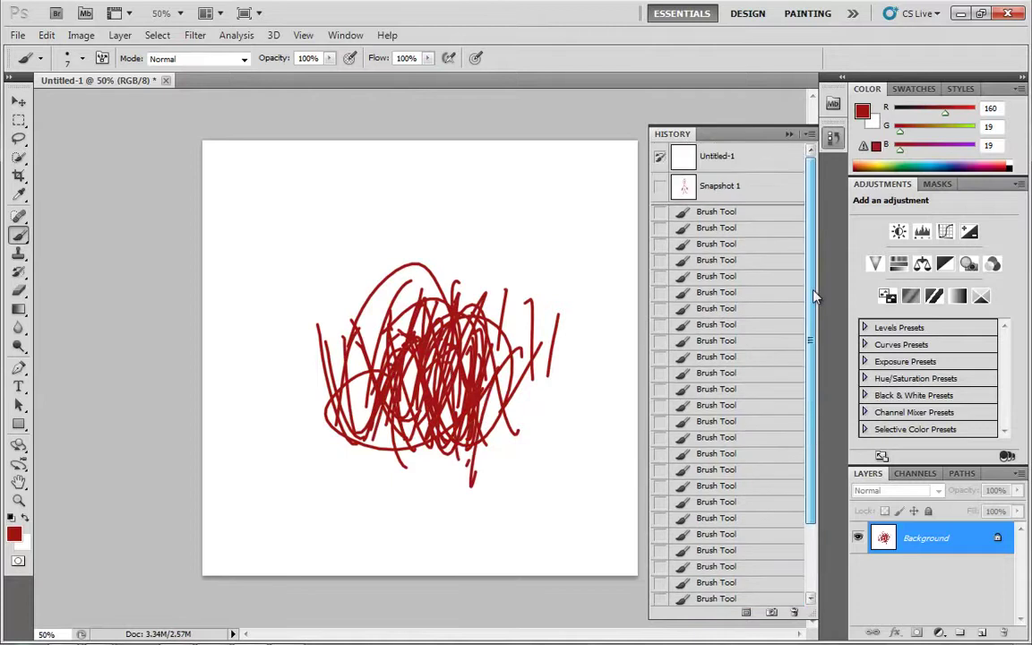
{"action": "left_click", "coordinate": [792, 158]}
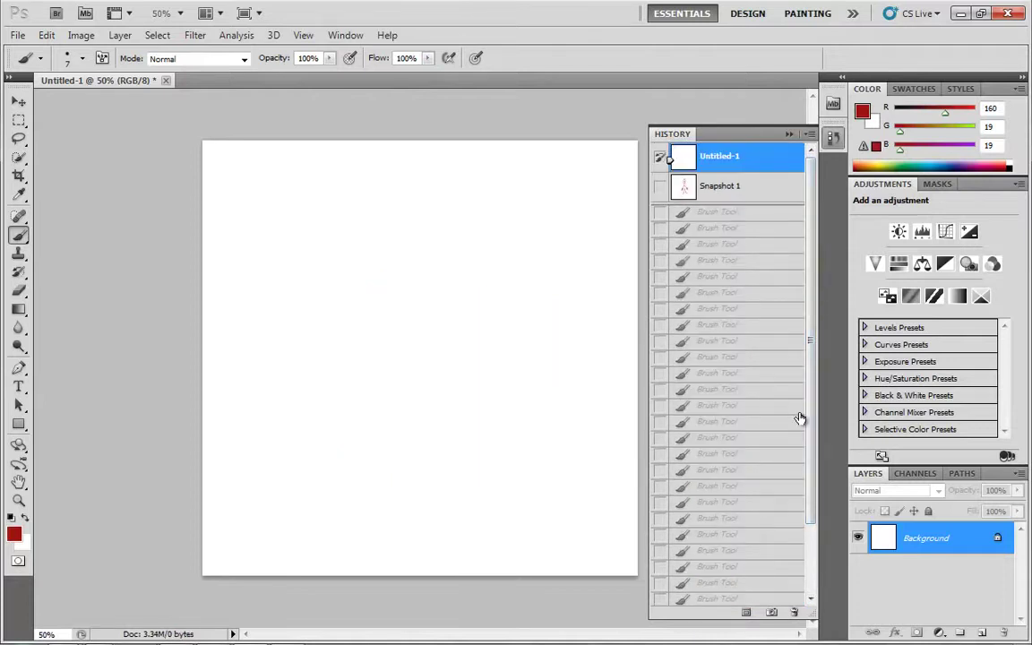
{"action": "left_click", "coordinate": [714, 188]}
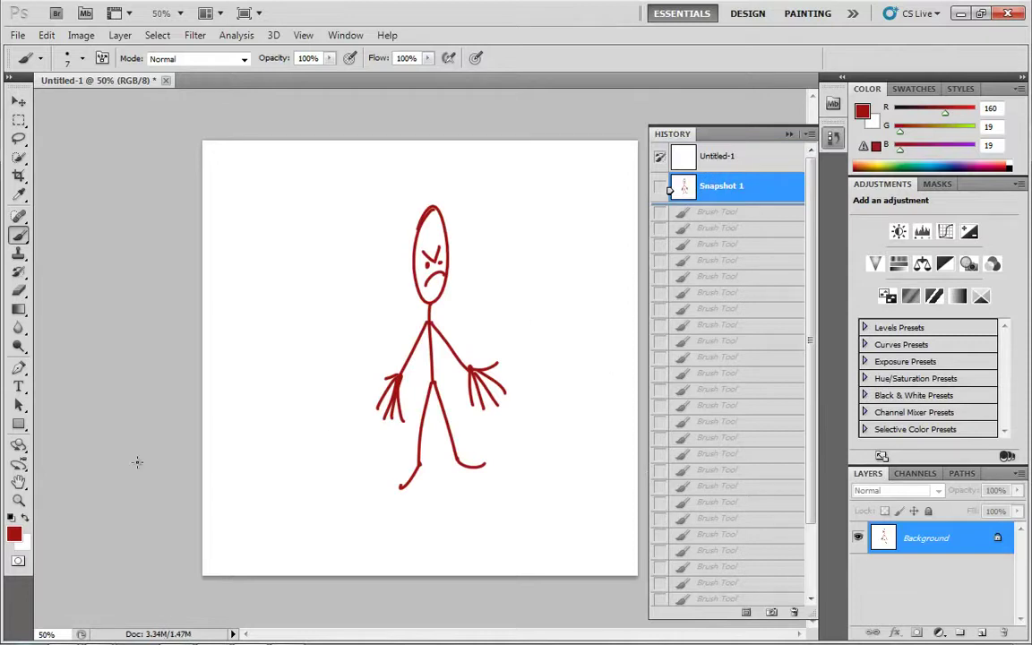
Set the foreground color to green (R 70, G 210, B 37) and activate the Brush tool.
{"action": "key", "text": "i"}
{"action": "left_click", "coordinate": [14, 534]}
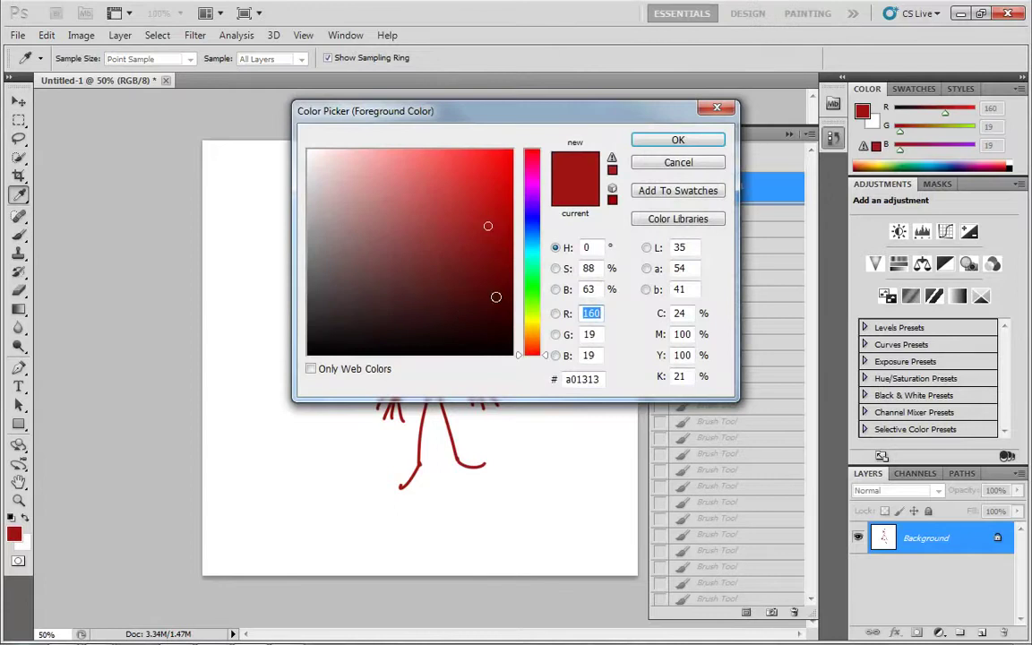
{"action": "left_click", "coordinate": [532, 292]}
{"action": "left_click", "coordinate": [476, 186]}
{"action": "left_click", "coordinate": [650, 147]}
{"action": "key", "text": "b"}
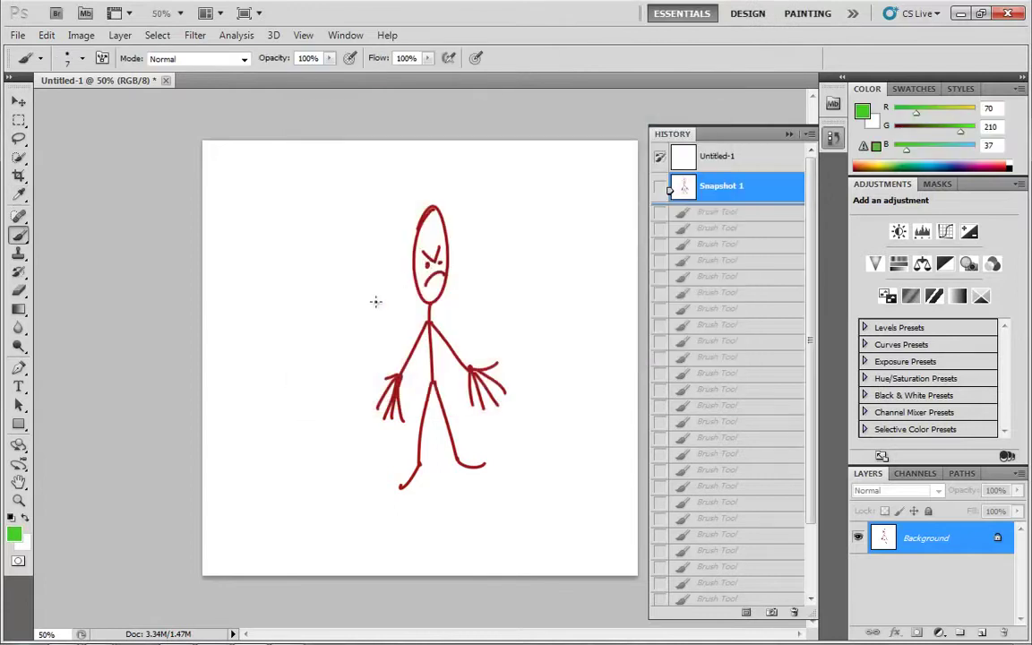
Scribble a green zigzag over the whole stick figure and discard it by restoring Snapshot 1.
{"action": "mouse_move", "coordinate": [399, 203]}
{"action": "left_mouse_down"}
{"action": "mouse_move", "coordinate": [365, 314]}
{"action": "mouse_move", "coordinate": [394, 385]}
{"action": "mouse_move", "coordinate": [479, 417]}
{"action": "left_mouse_up"}
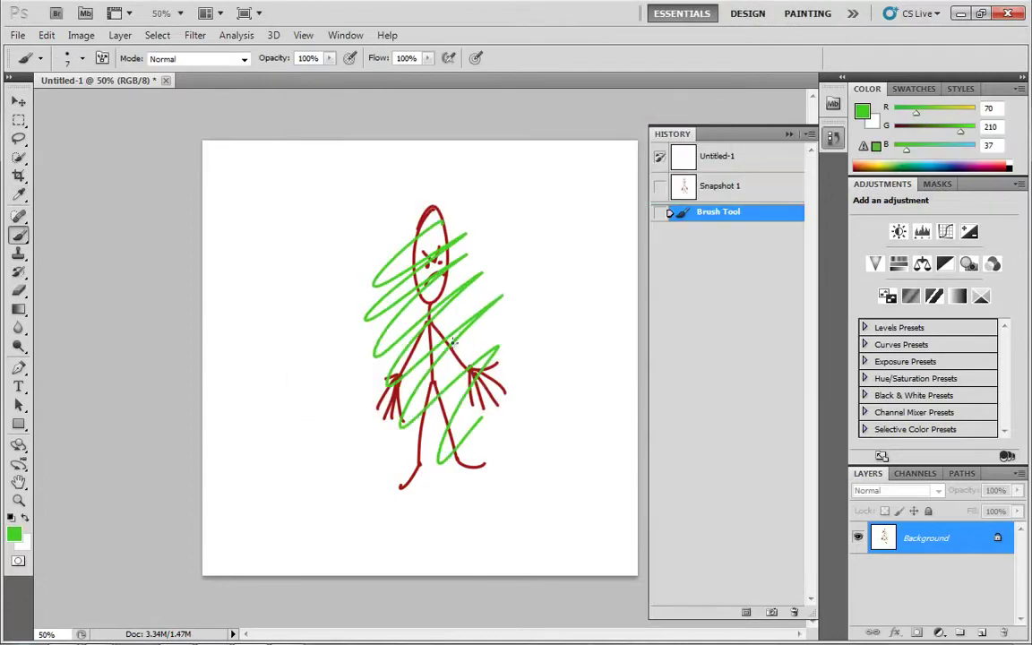
{"action": "left_click", "coordinate": [479, 278]}
{"action": "key", "text": "ctrl+z"}
{"action": "key", "text": "ctrl+z"}
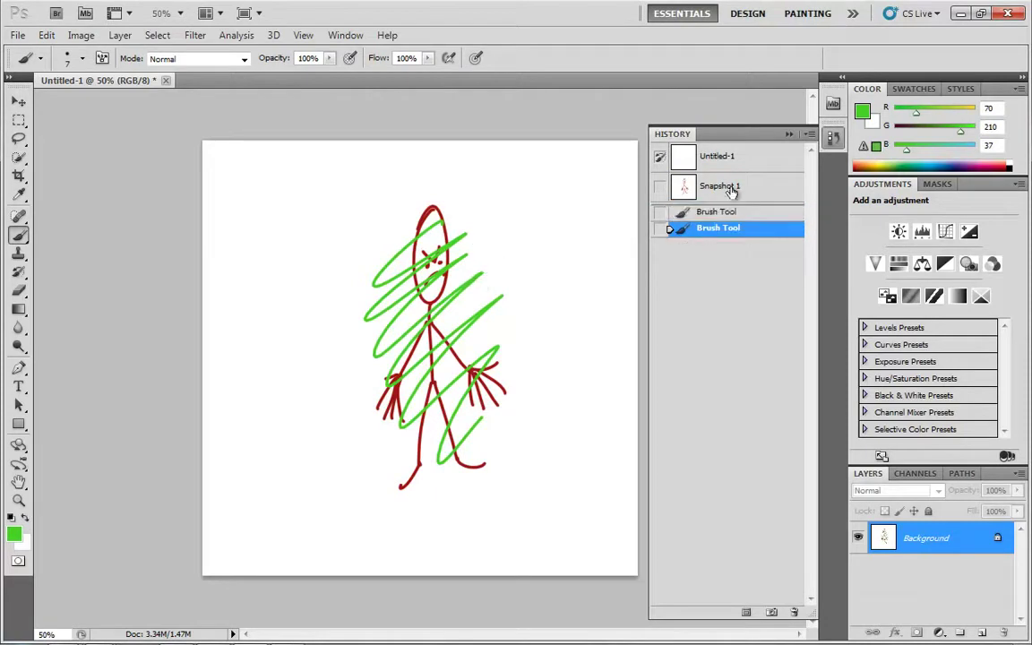
{"action": "left_click", "coordinate": [663, 178]}
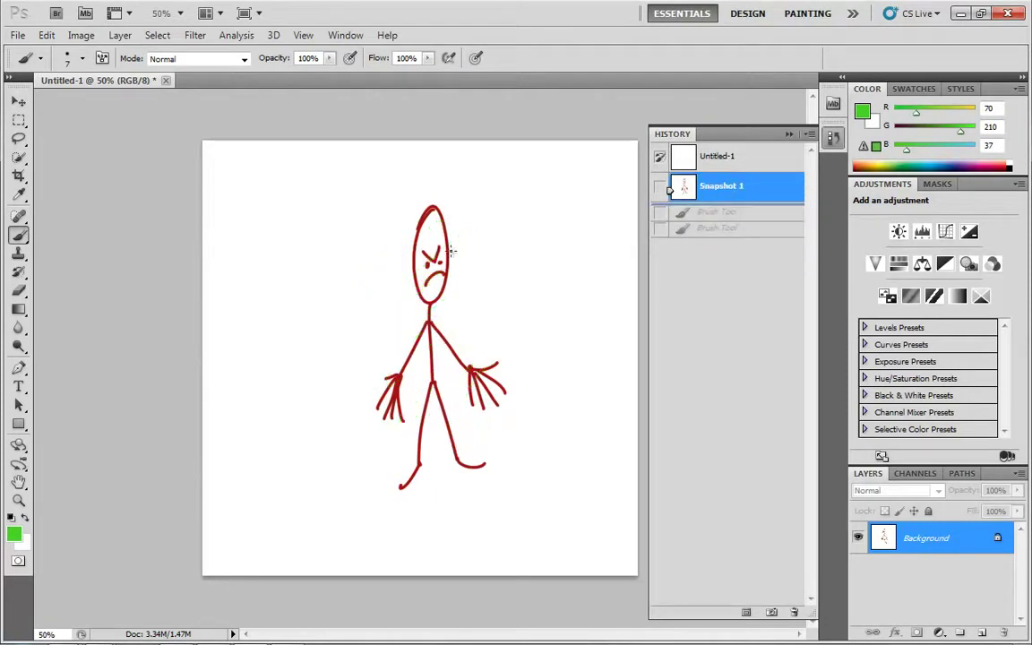
Paint spiky green hair around the stick figure's head and green scribbled shoes on both feet.
{"action": "mouse_move", "coordinate": [450, 247]}
{"action": "left_mouse_down"}
{"action": "mouse_move", "coordinate": [488, 226]}
{"action": "mouse_move", "coordinate": [468, 216]}
{"action": "mouse_move", "coordinate": [442, 182]}
{"action": "left_mouse_up"}
{"action": "left_click_drag", "start_coordinate": [431, 208], "coordinate": [429, 182]}
{"action": "mouse_move", "coordinate": [412, 188]}
{"action": "left_mouse_down"}
{"action": "mouse_move", "coordinate": [421, 208]}
{"action": "mouse_move", "coordinate": [398, 197]}
{"action": "left_mouse_up"}
{"action": "mouse_move", "coordinate": [412, 228]}
{"action": "left_mouse_down"}
{"action": "mouse_move", "coordinate": [389, 212]}
{"action": "mouse_move", "coordinate": [377, 231]}
{"action": "left_mouse_up"}
{"action": "left_click_drag", "start_coordinate": [409, 244], "coordinate": [377, 267]}
{"action": "mouse_move", "coordinate": [376, 266]}
{"action": "left_mouse_down"}
{"action": "mouse_move", "coordinate": [404, 238]}
{"action": "mouse_move", "coordinate": [413, 196]}
{"action": "mouse_move", "coordinate": [454, 213]}
{"action": "mouse_move", "coordinate": [457, 234]}
{"action": "mouse_move", "coordinate": [432, 211]}
{"action": "left_mouse_up"}
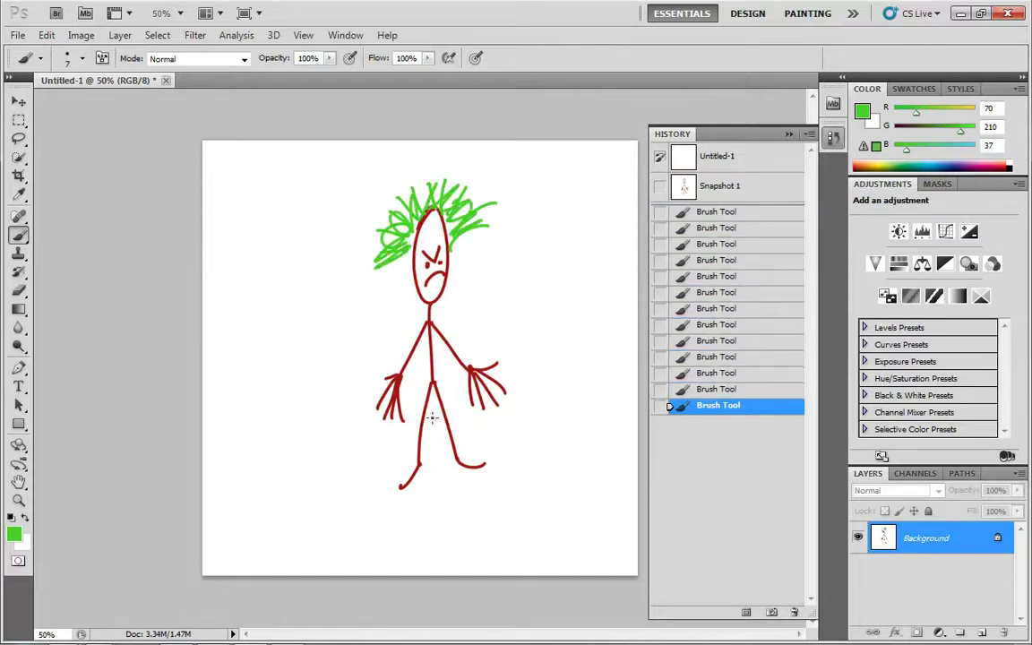
{"action": "mouse_move", "coordinate": [418, 467]}
{"action": "left_mouse_down"}
{"action": "mouse_move", "coordinate": [387, 488]}
{"action": "mouse_move", "coordinate": [465, 459]}
{"action": "mouse_move", "coordinate": [457, 464]}
{"action": "left_mouse_up"}
Change the foreground color to blue (R 37, G 114, B 210) and scribble a shirt over the figure's upper body.
{"action": "left_click", "coordinate": [14, 534]}
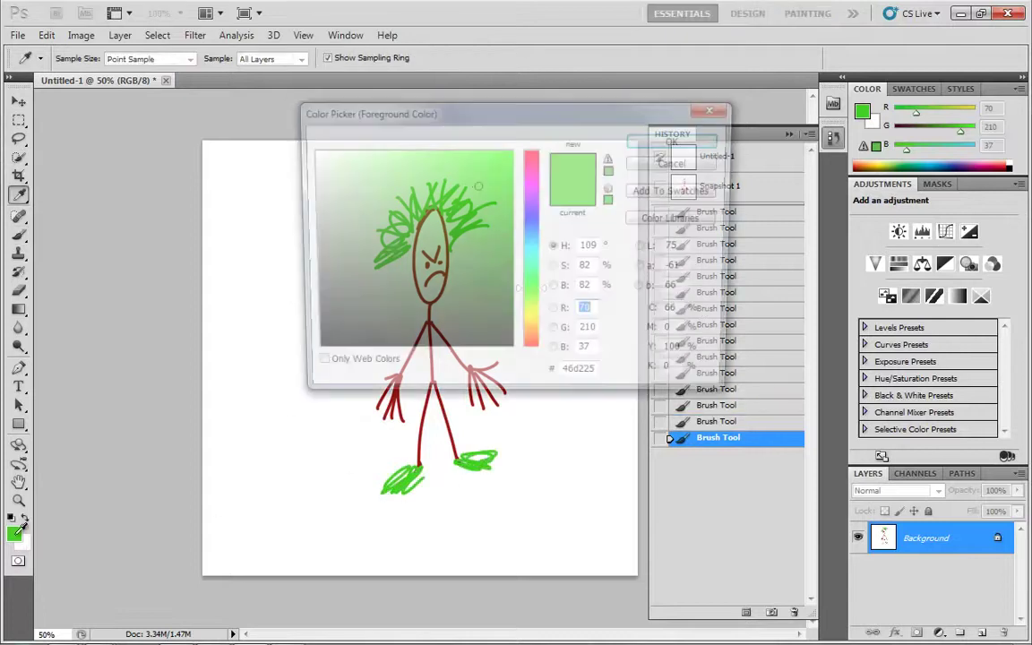
{"action": "left_click", "coordinate": [532, 234]}
{"action": "left_click", "coordinate": [678, 140]}
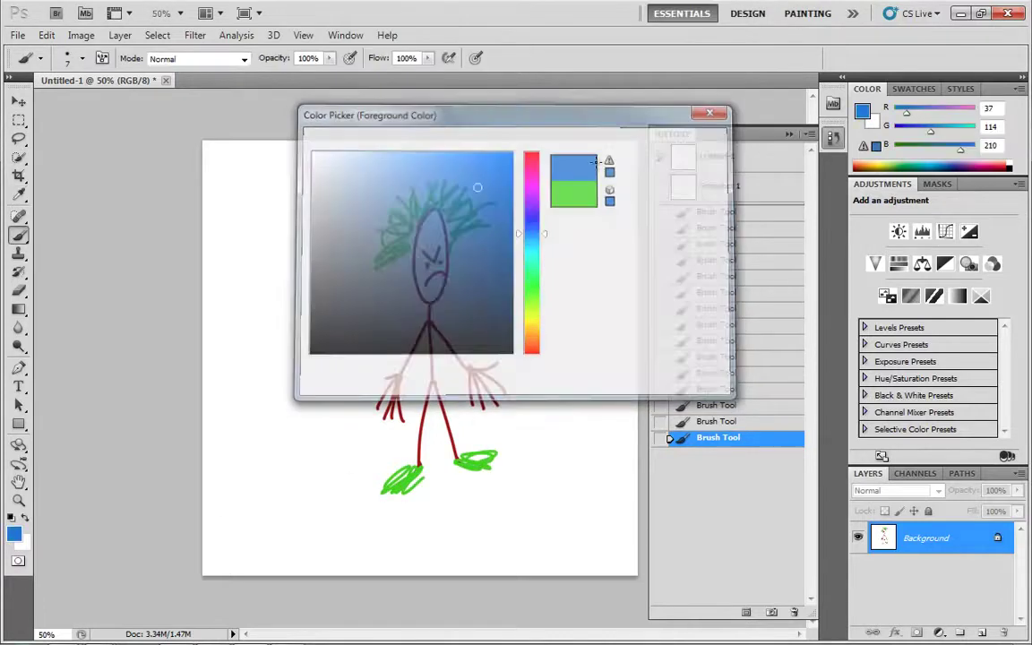
{"action": "mouse_move", "coordinate": [414, 348]}
{"action": "left_mouse_down"}
{"action": "mouse_move", "coordinate": [410, 334]}
{"action": "mouse_move", "coordinate": [426, 320]}
{"action": "mouse_move", "coordinate": [448, 335]}
{"action": "mouse_move", "coordinate": [422, 358]}
{"action": "mouse_move", "coordinate": [457, 340]}
{"action": "left_mouse_up"}
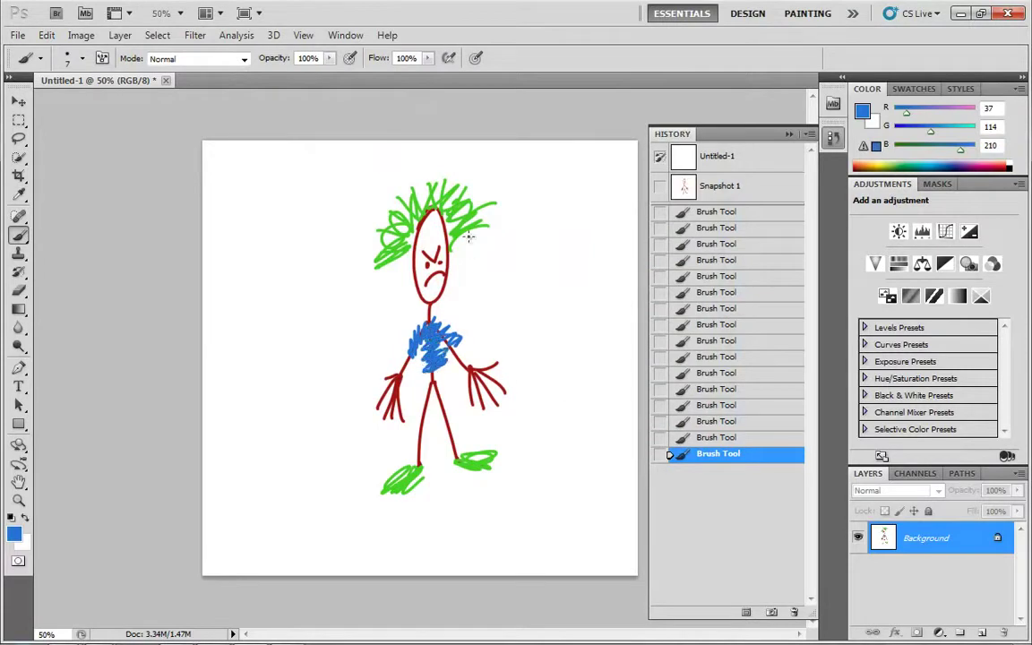
Paint two long blue lines shooting out from the figure's eyes and restore Snapshot 1 to discard the colored additions.
{"action": "left_click_drag", "start_coordinate": [435, 263], "coordinate": [591, 262]}
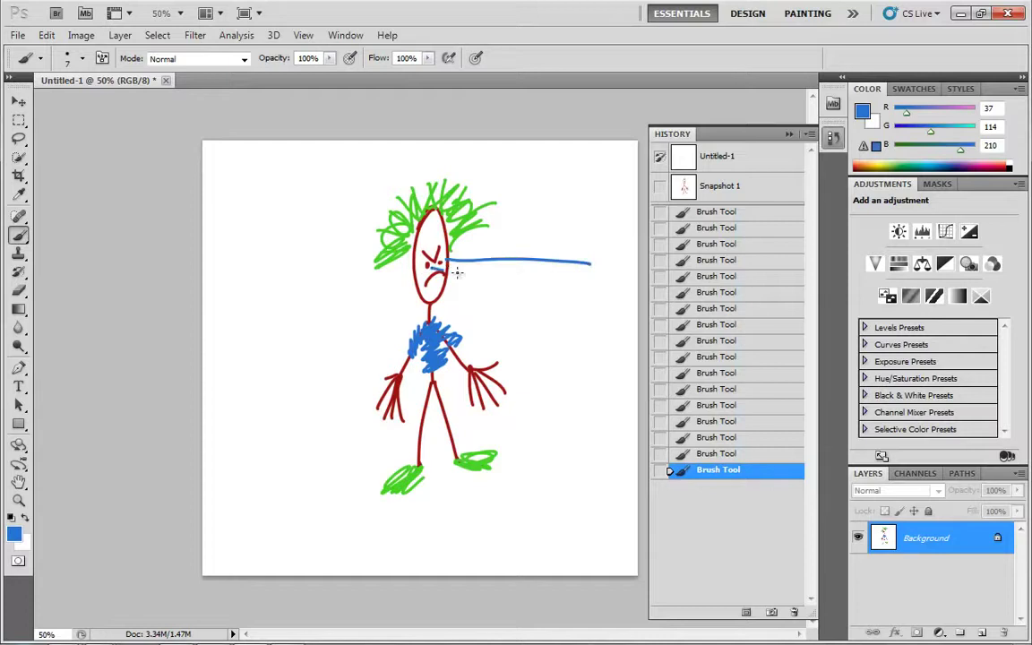
{"action": "left_click_drag", "start_coordinate": [437, 269], "coordinate": [607, 306]}
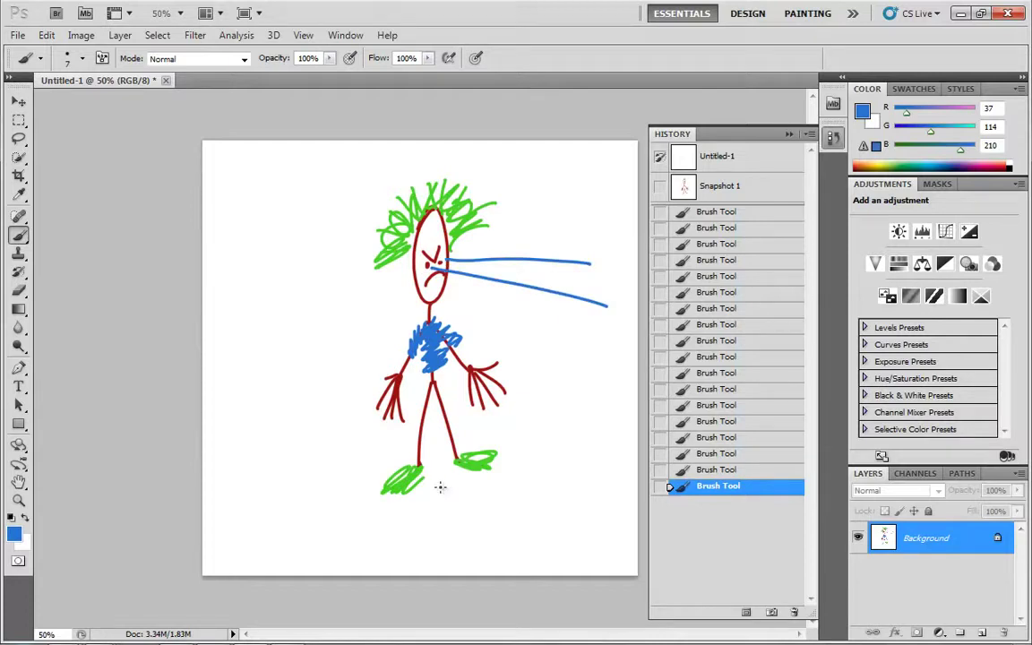
{"action": "left_click", "coordinate": [672, 182]}
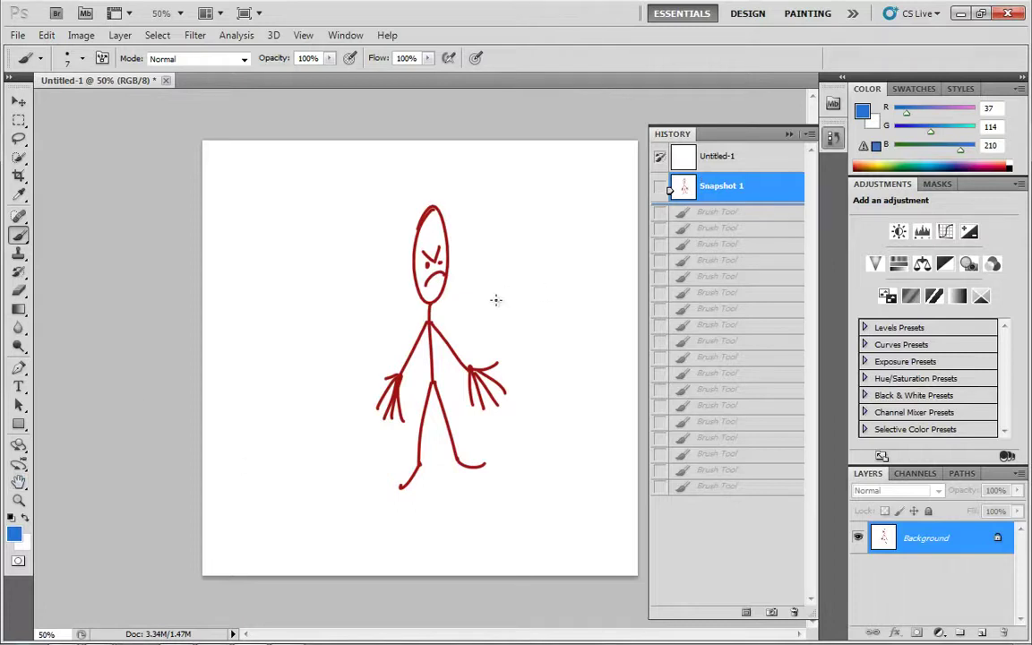
Enlarge the brush to size 70 and paint solid blue blobs over the figure's head and both hands.
{"action": "key", "text": "bracketright"}
{"action": "key", "text": "bracketright"}
{"action": "key", "text": "bracketright"}
{"action": "key", "text": "bracketright"}
{"action": "key", "text": "bracketright"}
{"action": "key", "text": "bracketright"}
{"action": "key", "text": "bracketright"}
{"action": "key", "text": "bracketright"}
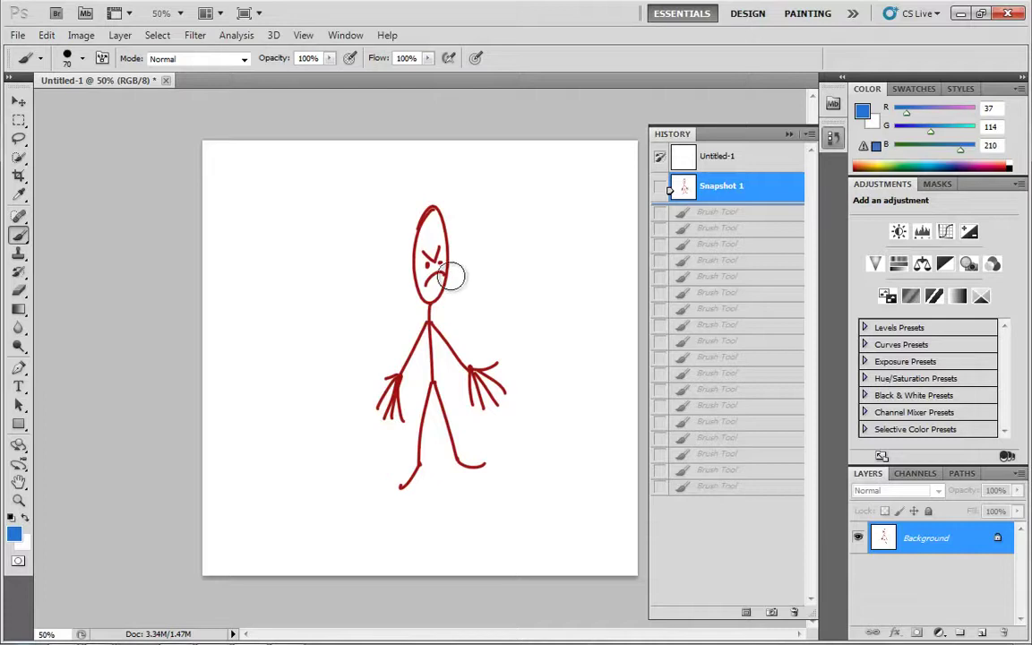
{"action": "mouse_move", "coordinate": [430, 220]}
{"action": "left_mouse_down"}
{"action": "mouse_move", "coordinate": [431, 280]}
{"action": "mouse_move", "coordinate": [437, 265]}
{"action": "mouse_move", "coordinate": [440, 236]}
{"action": "mouse_move", "coordinate": [410, 267]}
{"action": "mouse_move", "coordinate": [416, 281]}
{"action": "mouse_move", "coordinate": [448, 220]}
{"action": "mouse_move", "coordinate": [425, 302]}
{"action": "mouse_move", "coordinate": [403, 282]}
{"action": "mouse_move", "coordinate": [394, 238]}
{"action": "mouse_move", "coordinate": [450, 209]}
{"action": "mouse_move", "coordinate": [435, 314]}
{"action": "left_mouse_up"}
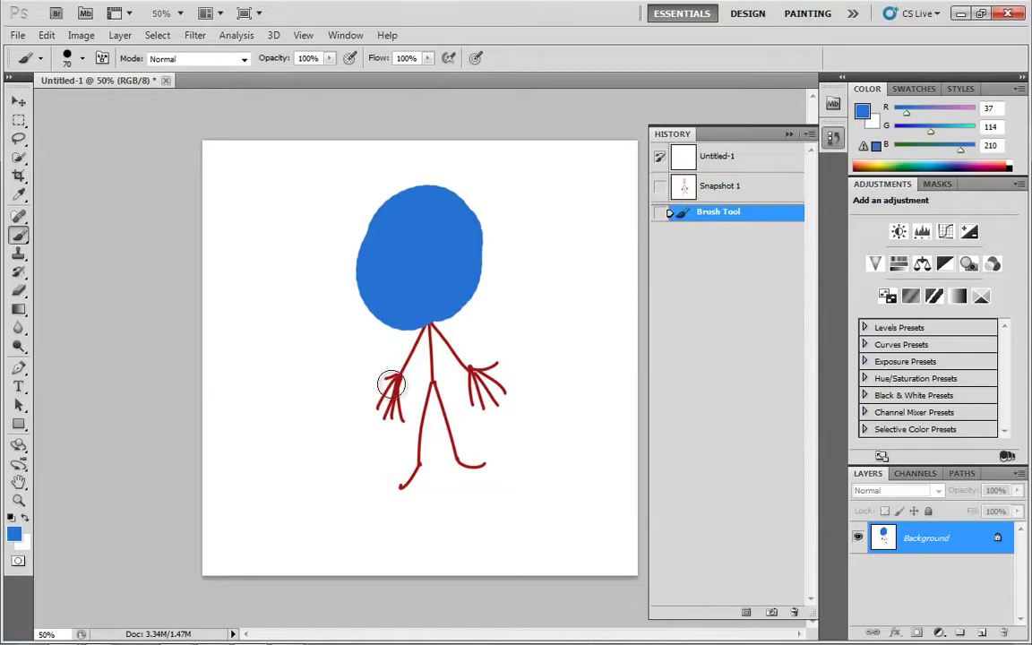
{"action": "mouse_move", "coordinate": [384, 380]}
{"action": "left_mouse_down"}
{"action": "mouse_move", "coordinate": [387, 407]}
{"action": "mouse_move", "coordinate": [387, 394]}
{"action": "left_mouse_up"}
{"action": "mouse_move", "coordinate": [475, 394]}
{"action": "left_mouse_down"}
{"action": "mouse_move", "coordinate": [486, 368]}
{"action": "mouse_move", "coordinate": [512, 378]}
{"action": "left_mouse_up"}
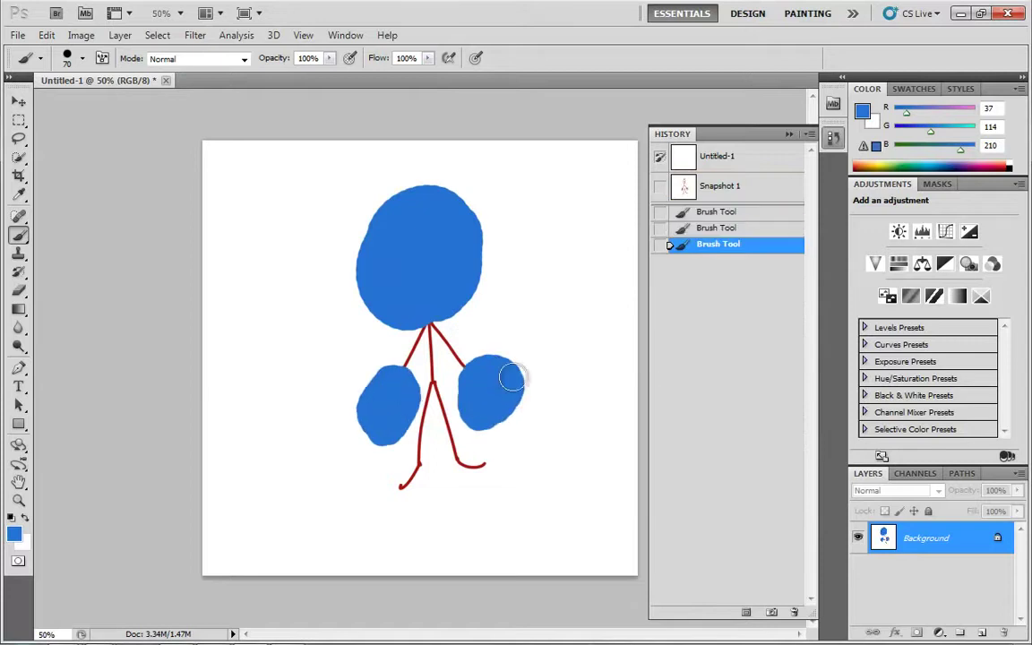
Save the document in Photoshop format in the Sample Pictures folder under the file name Temp.
{"action": "left_click", "coordinate": [17, 34]}
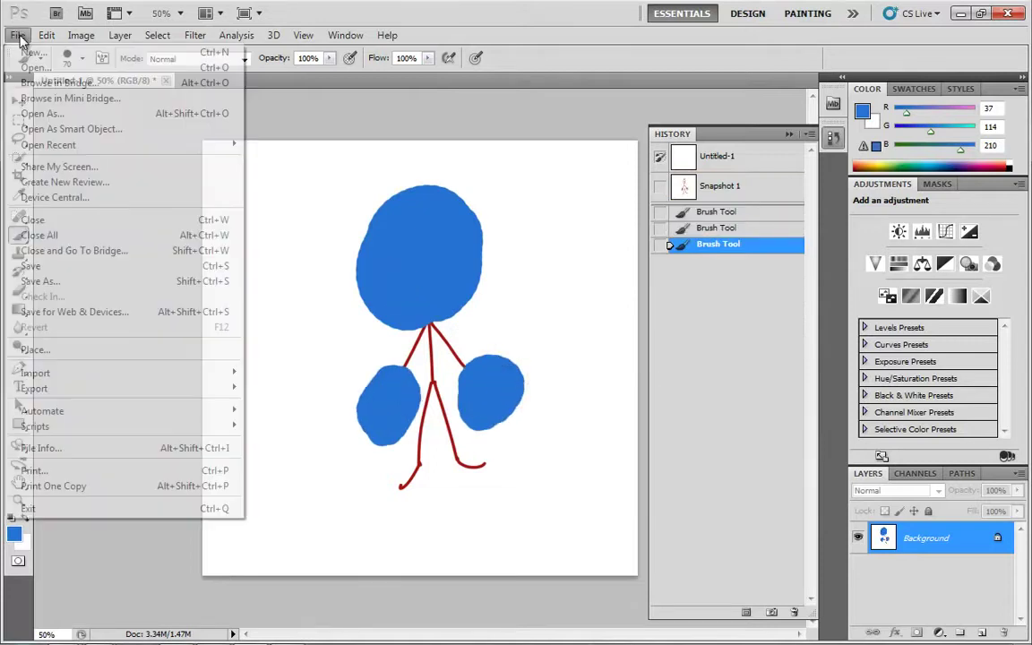
{"action": "left_click", "coordinate": [32, 267]}
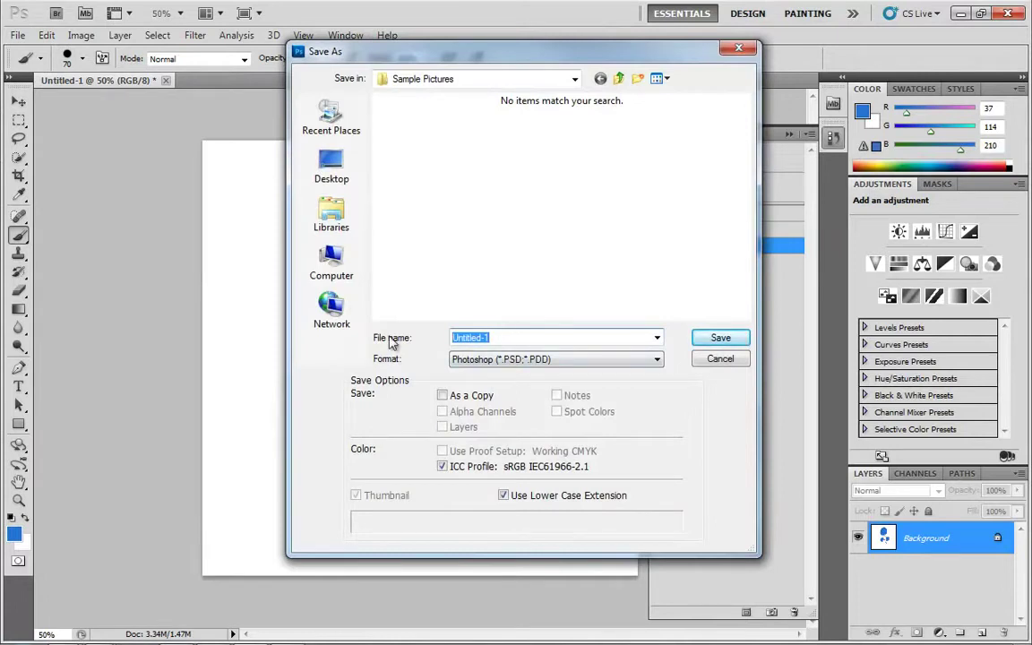
{"action": "type", "text": "Temp"}
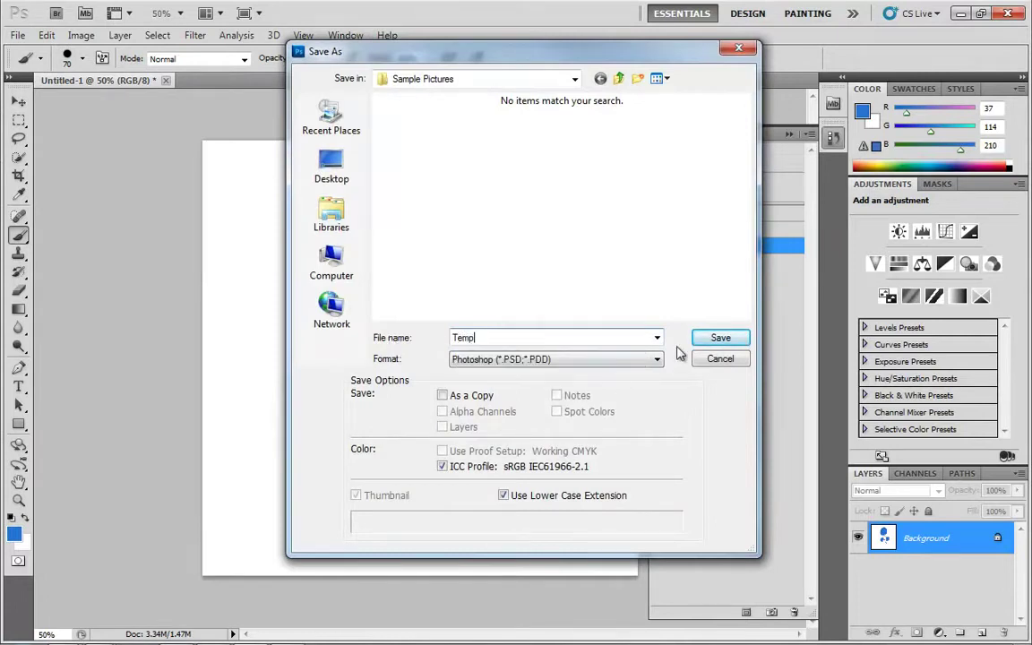
{"action": "left_click", "coordinate": [720, 338]}
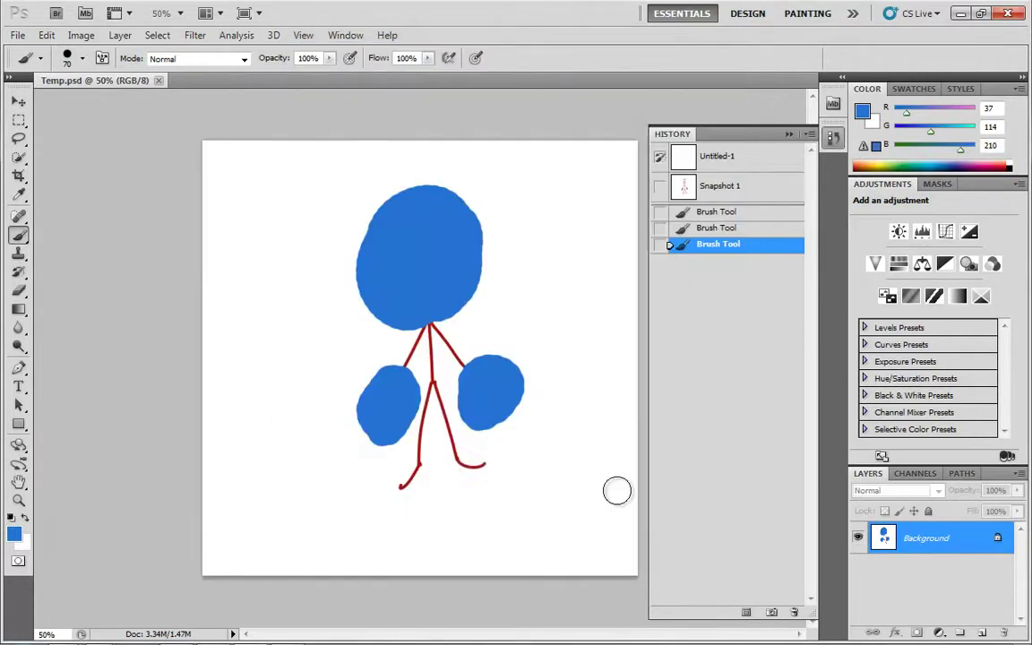
Close the document and reopen Temp.psd.
{"action": "left_click", "coordinate": [159, 79]}
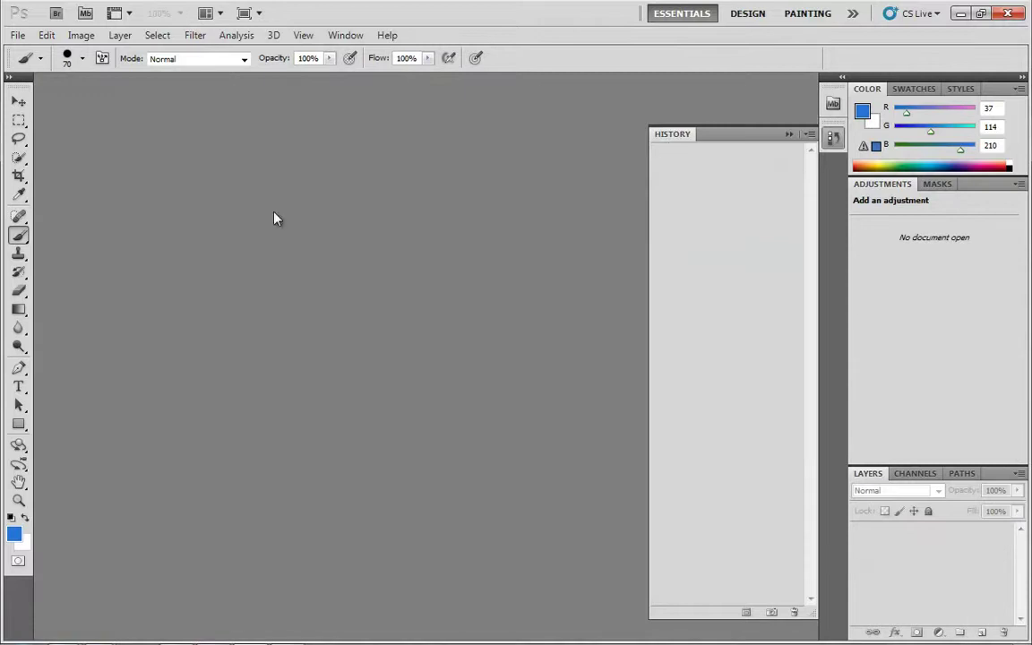
{"action": "left_click", "coordinate": [17, 35]}
{"action": "left_click", "coordinate": [36, 67]}
{"action": "double_click", "coordinate": [675, 280]}
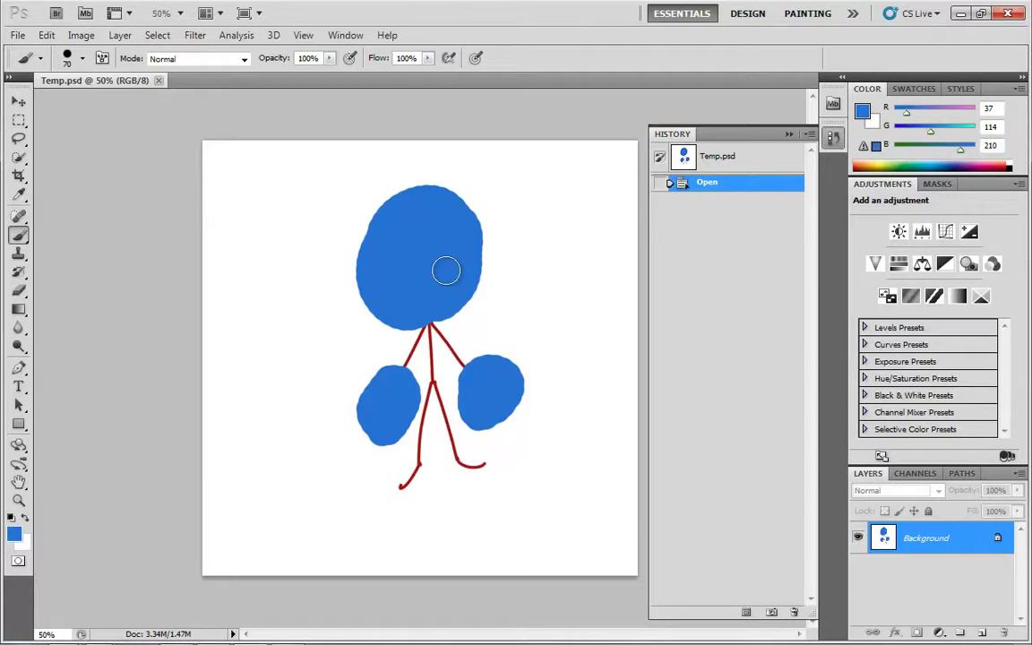
Erase the entire drawing from the canvas and reduce the brush size to 9.
{"action": "mouse_move", "coordinate": [450, 342]}
{"action": "left_mouse_down"}
{"action": "mouse_move", "coordinate": [491, 415]}
{"action": "mouse_move", "coordinate": [415, 495]}
{"action": "mouse_move", "coordinate": [477, 371]}
{"action": "mouse_move", "coordinate": [404, 385]}
{"action": "mouse_move", "coordinate": [500, 231]}
{"action": "mouse_move", "coordinate": [382, 315]}
{"action": "mouse_move", "coordinate": [448, 177]}
{"action": "mouse_move", "coordinate": [378, 212]}
{"action": "mouse_move", "coordinate": [391, 194]}
{"action": "left_mouse_up"}
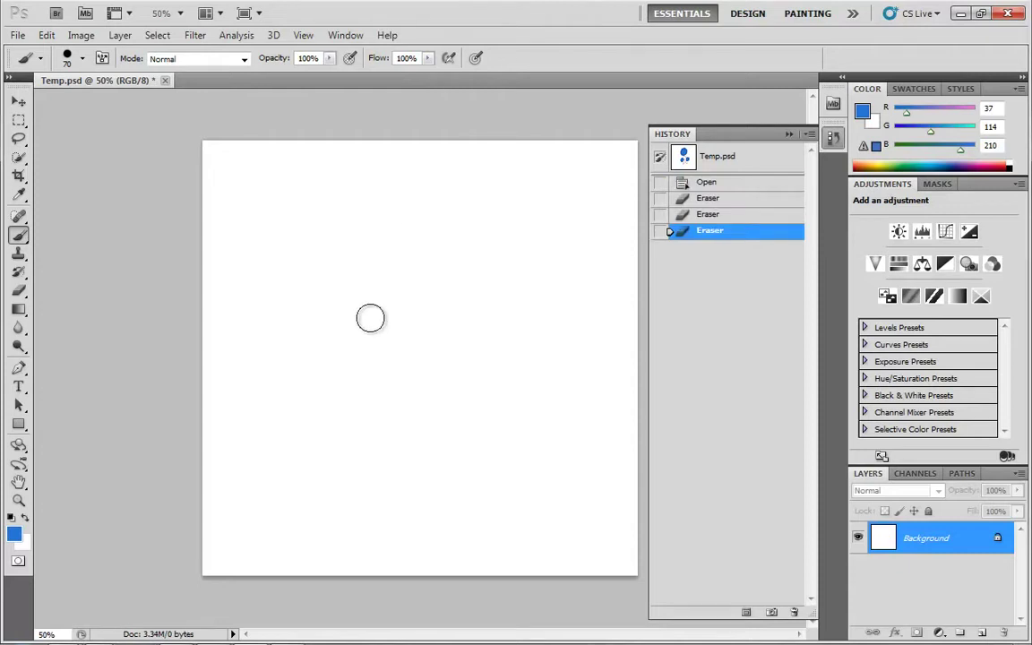
{"action": "key", "text": "bracketleft"}
{"action": "key", "text": "bracketleft"}
{"action": "key", "text": "bracketleft"}
{"action": "key", "text": "bracketleft"}
{"action": "key", "text": "bracketleft"}
{"action": "key", "text": "bracketleft"}
{"action": "key", "text": "bracketleft"}
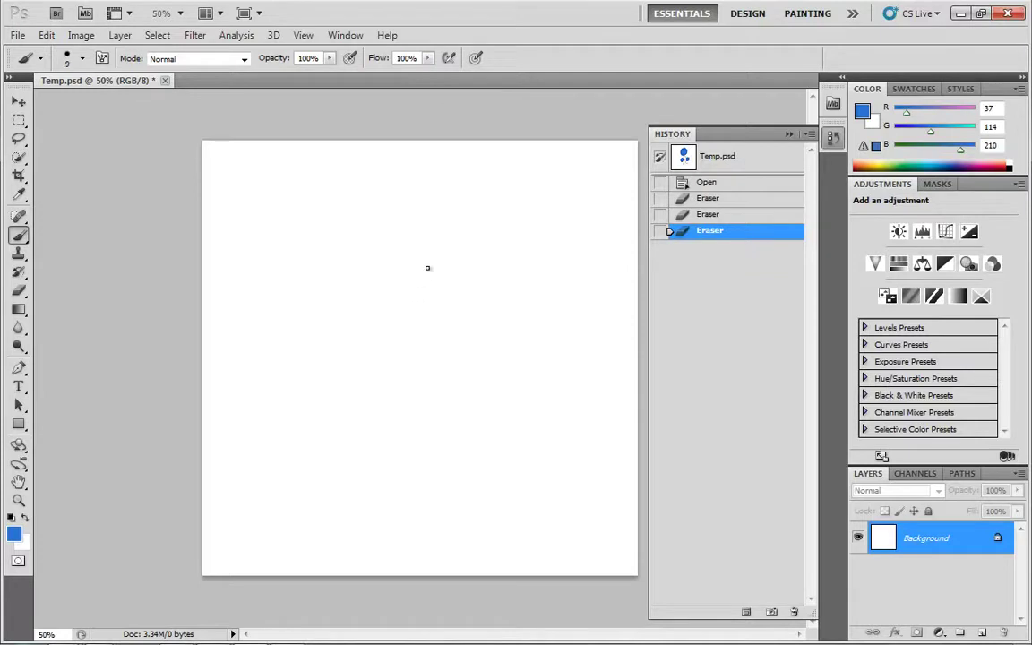
Paint a laughing blue face with a round outline, squinting eyes and an open grin in the middle of the blank canvas.
{"action": "mouse_move", "coordinate": [427, 255]}
{"action": "left_mouse_down"}
{"action": "mouse_move", "coordinate": [358, 326]}
{"action": "mouse_move", "coordinate": [408, 386]}
{"action": "mouse_move", "coordinate": [493, 311]}
{"action": "mouse_move", "coordinate": [429, 258]}
{"action": "left_mouse_up"}
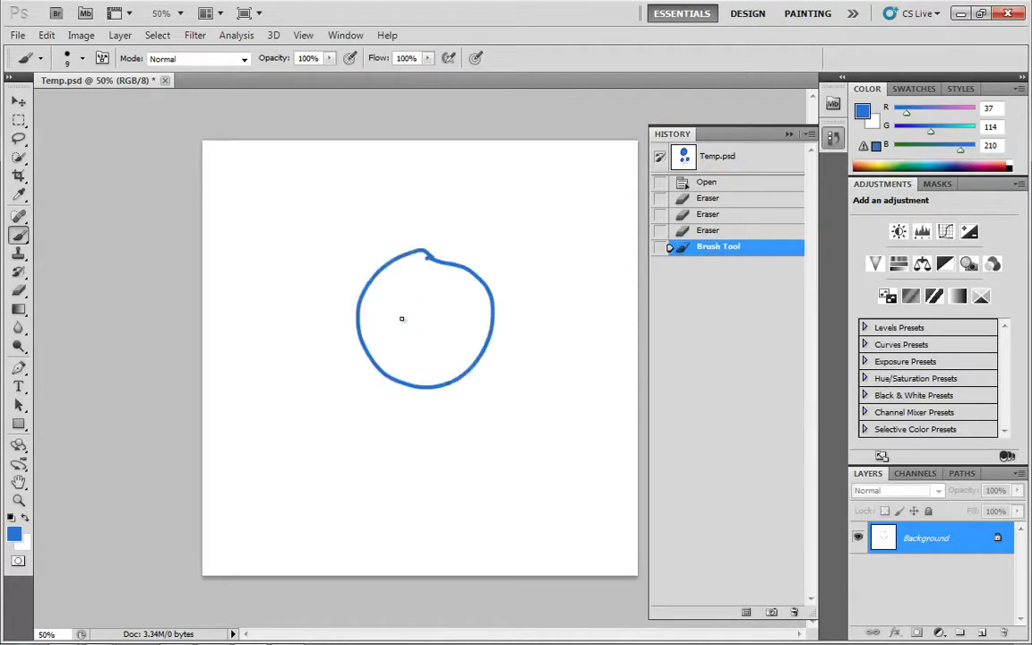
{"action": "left_click_drag", "start_coordinate": [395, 312], "coordinate": [393, 333]}
{"action": "left_click_drag", "start_coordinate": [455, 300], "coordinate": [463, 314]}
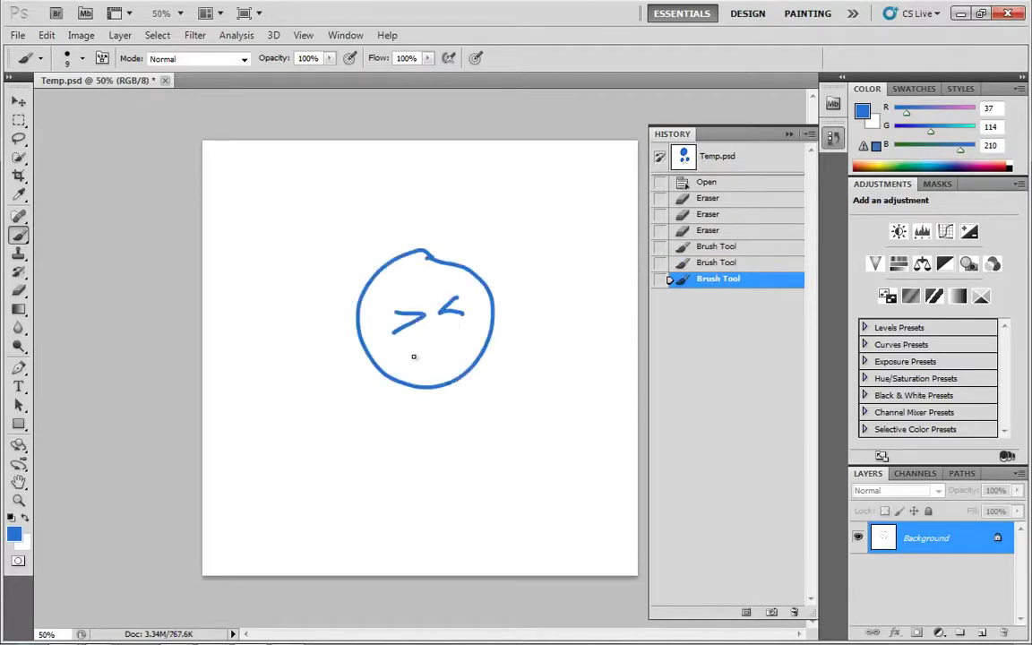
{"action": "left_click_drag", "start_coordinate": [395, 313], "coordinate": [424, 311]}
{"action": "left_click_drag", "start_coordinate": [397, 347], "coordinate": [470, 329]}
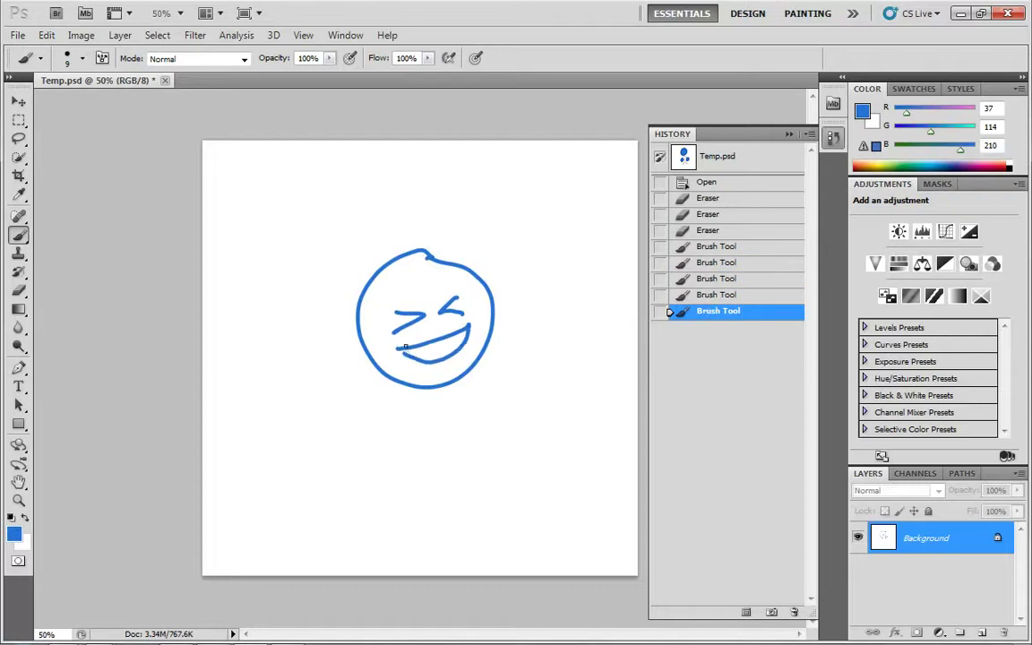
{"action": "left_click_drag", "start_coordinate": [403, 353], "coordinate": [466, 341]}
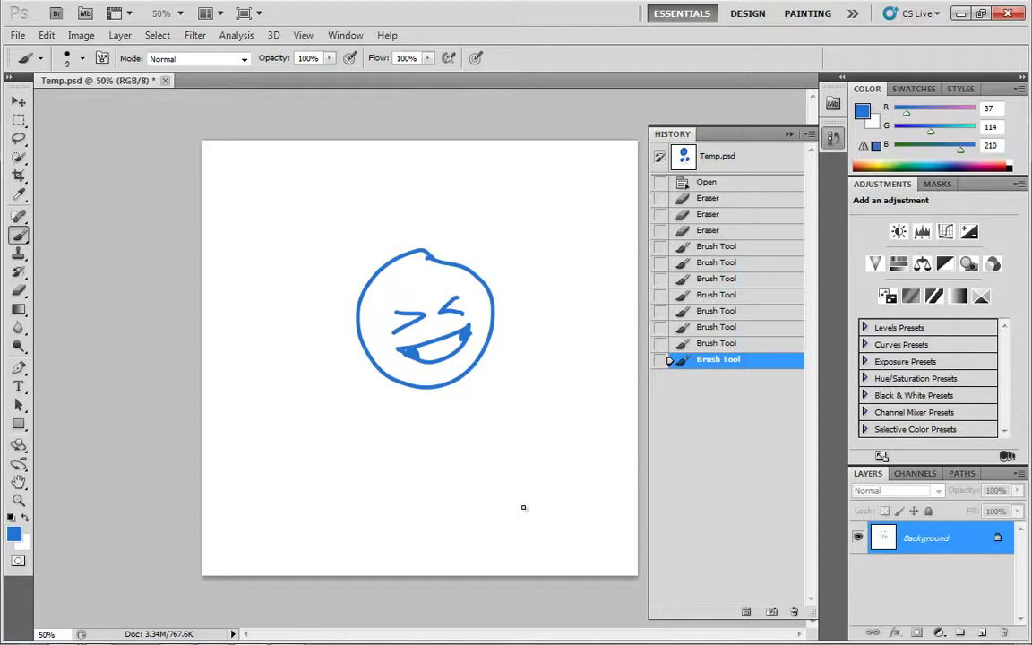
Create a snapshot of the face drawing and switch between the original Temp.psd state and the new snapshot, ending on the snapshot.
{"action": "left_click", "coordinate": [772, 614]}
{"action": "left_click", "coordinate": [726, 185]}
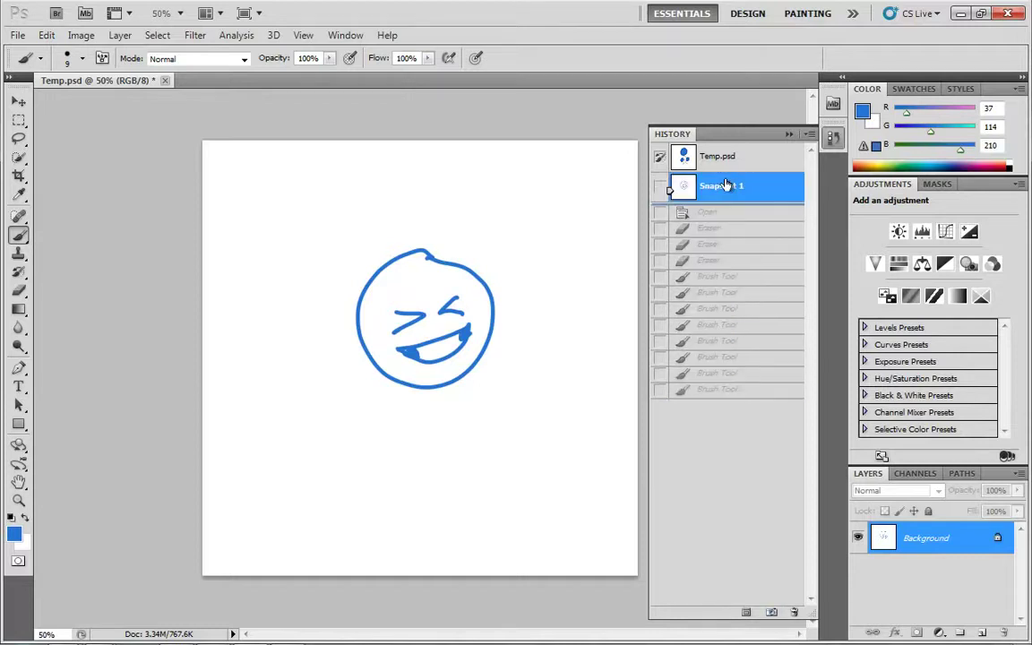
{"action": "left_click", "coordinate": [721, 157]}
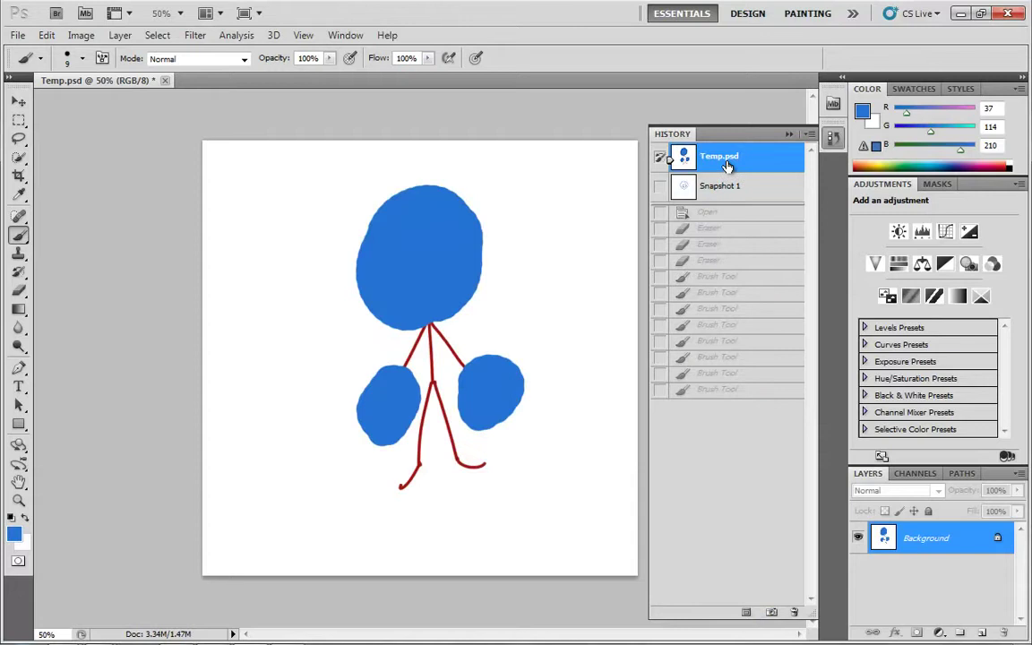
{"action": "left_click", "coordinate": [722, 185]}
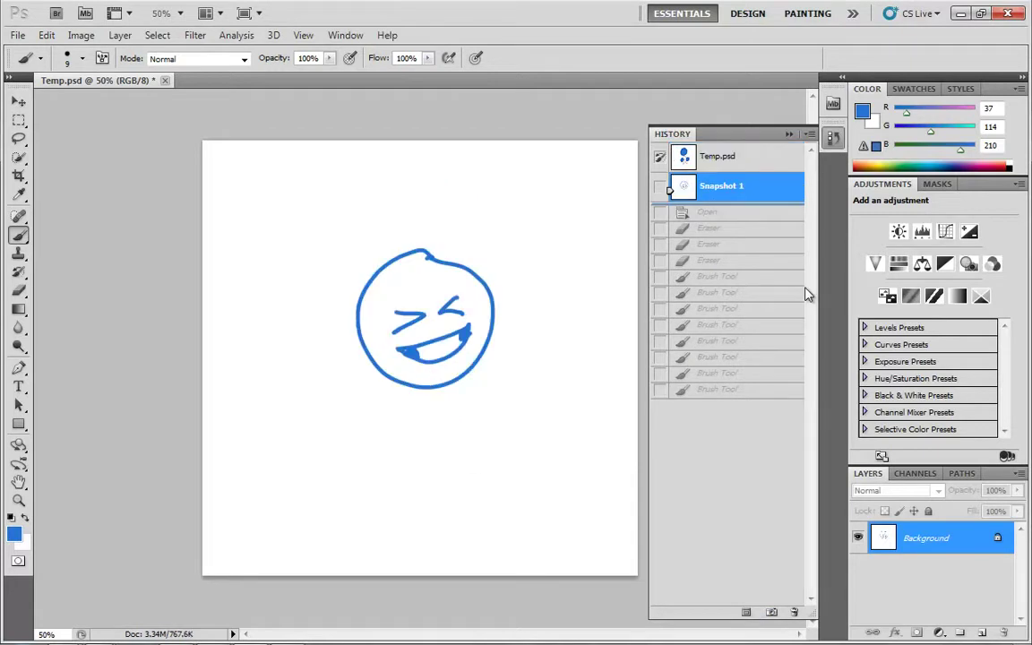
Create a new document from Snapshot 1, compare it with Temp.psd, and return Temp.psd to its Snapshot 1 state.
{"action": "left_click", "coordinate": [744, 614]}
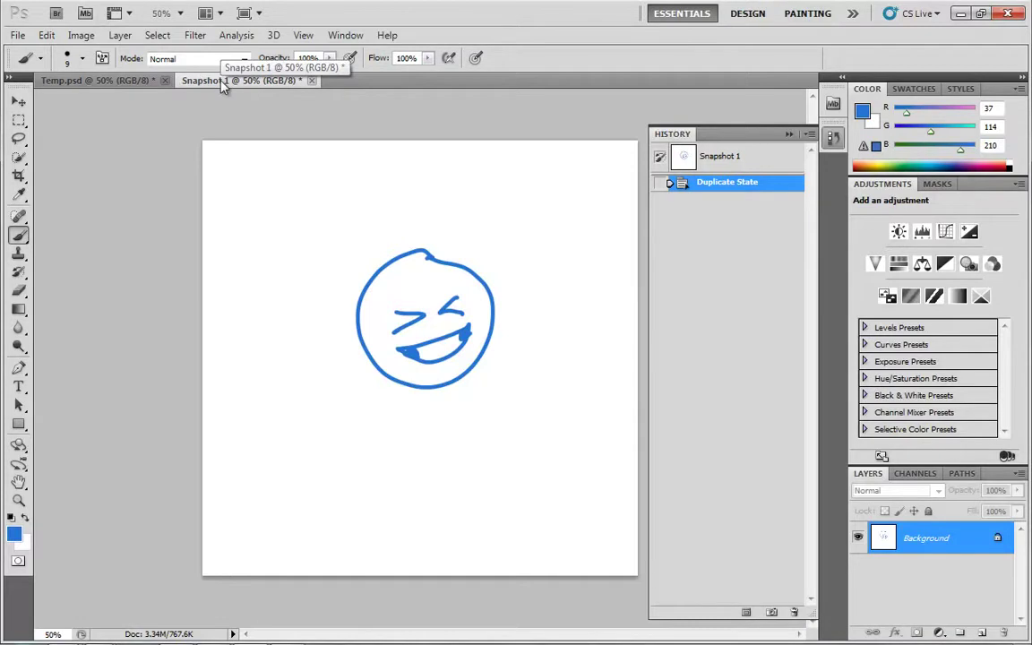
{"action": "left_click", "coordinate": [92, 84]}
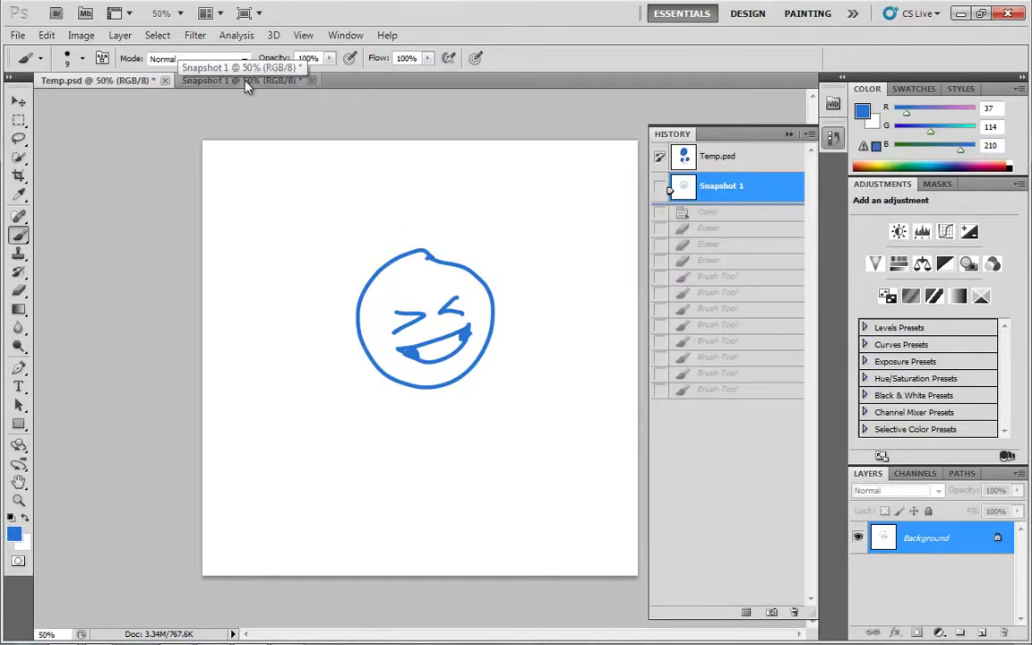
{"action": "left_click", "coordinate": [220, 80]}
{"action": "left_click", "coordinate": [102, 80]}
{"action": "left_click", "coordinate": [743, 164]}
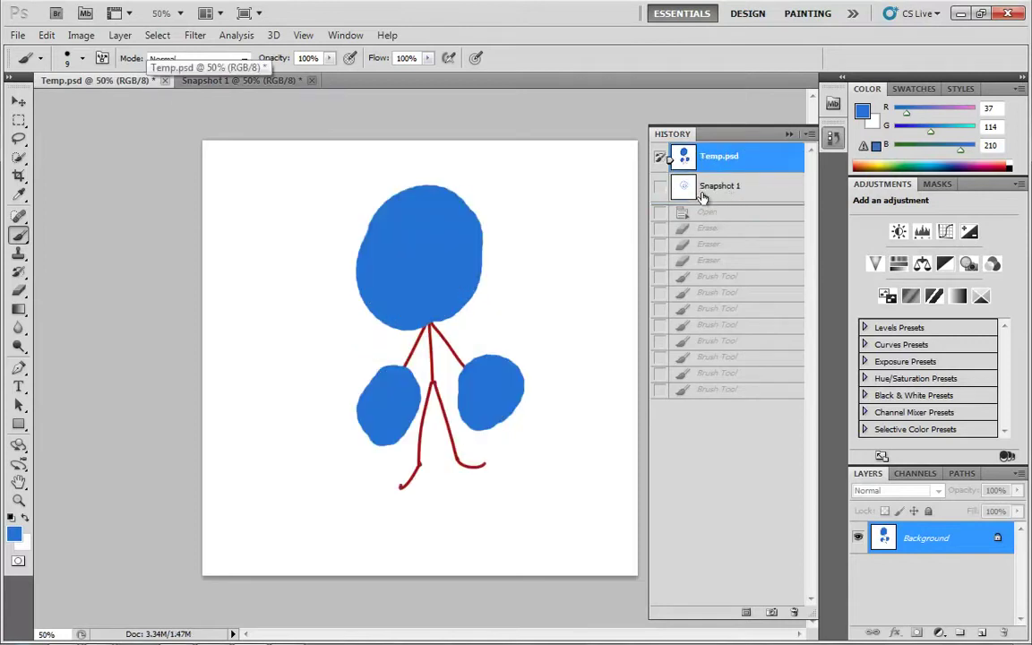
{"action": "left_click", "coordinate": [716, 188]}
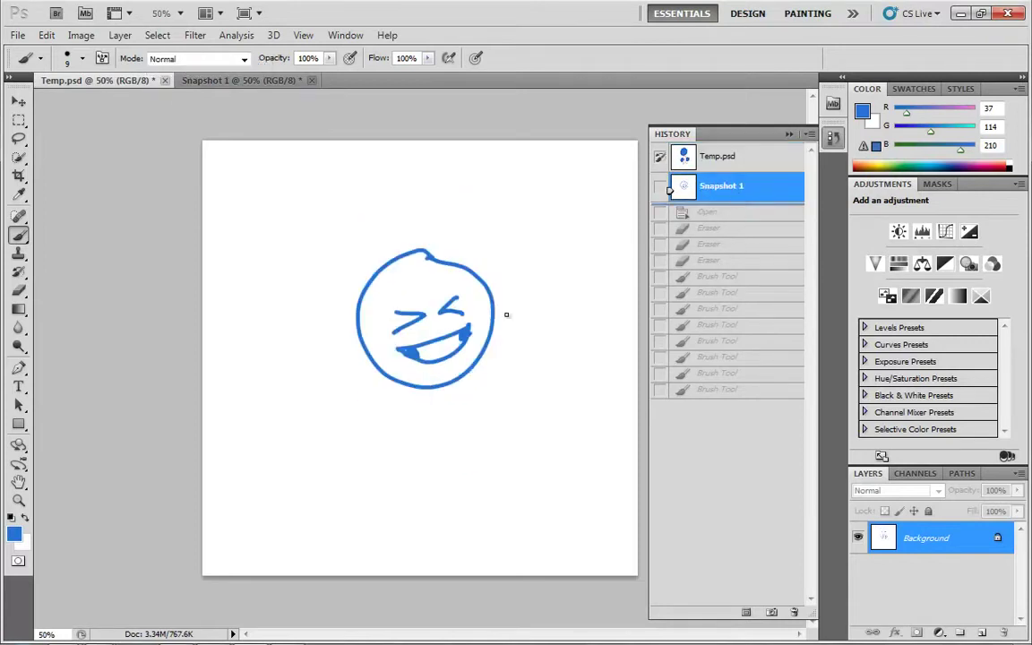
Erase the face in Temp.psd and paint a large blue spiral outward from the middle of the canvas.
{"action": "mouse_move", "coordinate": [507, 311]}
{"action": "left_mouse_down"}
{"action": "mouse_move", "coordinate": [430, 259]}
{"action": "mouse_move", "coordinate": [395, 349]}
{"action": "mouse_move", "coordinate": [392, 470]}
{"action": "mouse_move", "coordinate": [463, 343]}
{"action": "mouse_move", "coordinate": [396, 362]}
{"action": "mouse_move", "coordinate": [415, 223]}
{"action": "mouse_move", "coordinate": [396, 357]}
{"action": "left_mouse_up"}
{"action": "key", "text": "e"}
{"action": "key", "text": "b"}
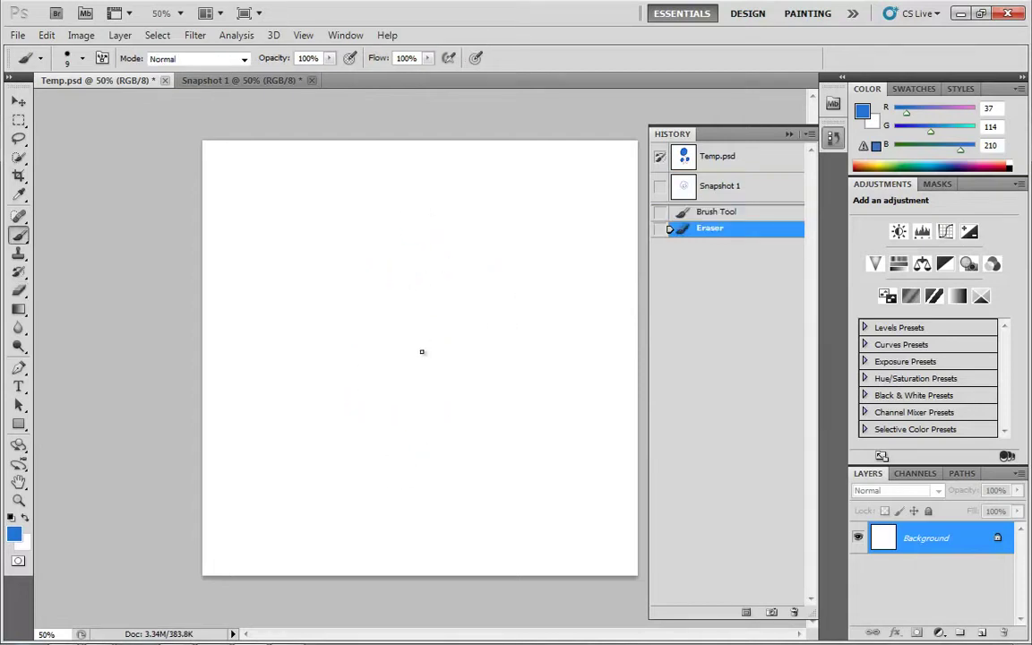
{"action": "mouse_move", "coordinate": [416, 363]}
{"action": "left_mouse_down"}
{"action": "mouse_move", "coordinate": [395, 396]}
{"action": "mouse_move", "coordinate": [486, 403]}
{"action": "mouse_move", "coordinate": [281, 363]}
{"action": "left_mouse_up"}
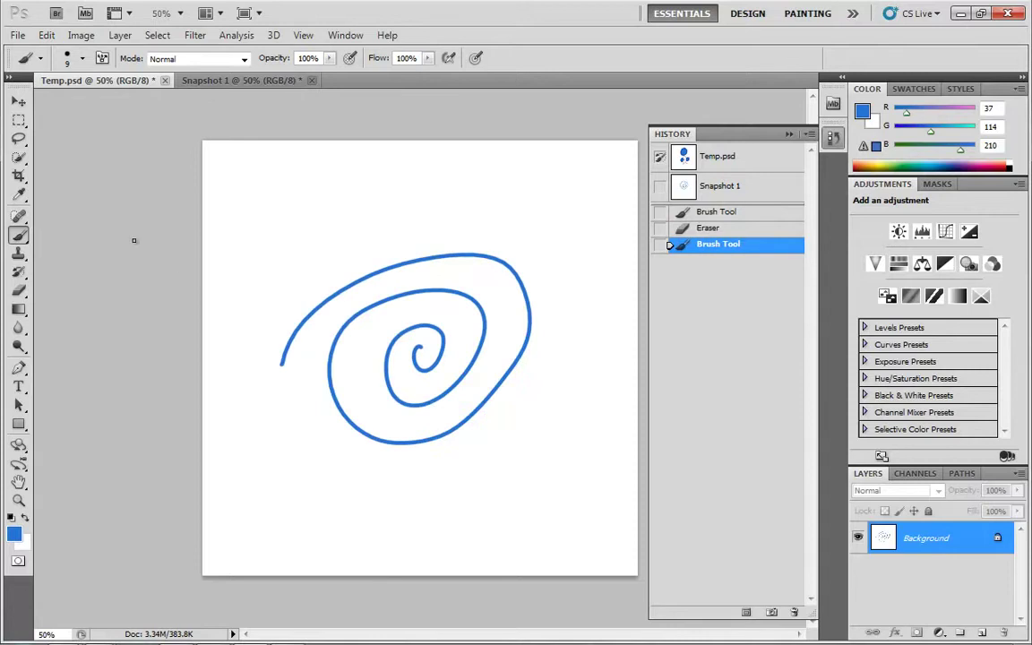
Check the save options of the Snapshot 1 document without saving, and close that document, discarding its changes.
{"action": "left_click", "coordinate": [204, 81]}
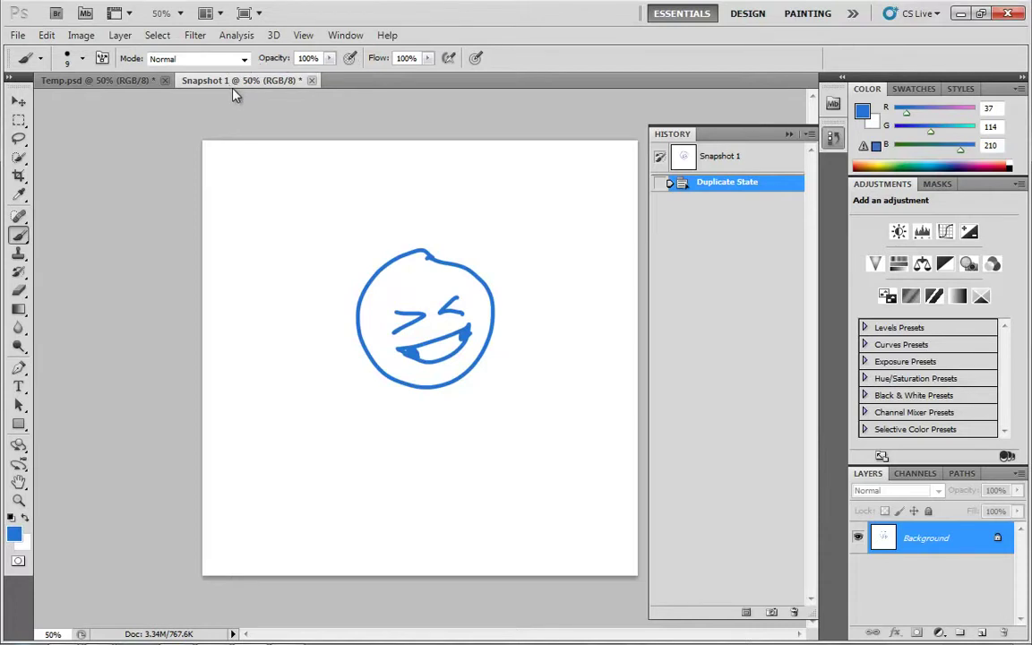
{"action": "key", "text": "ctrl+s"}
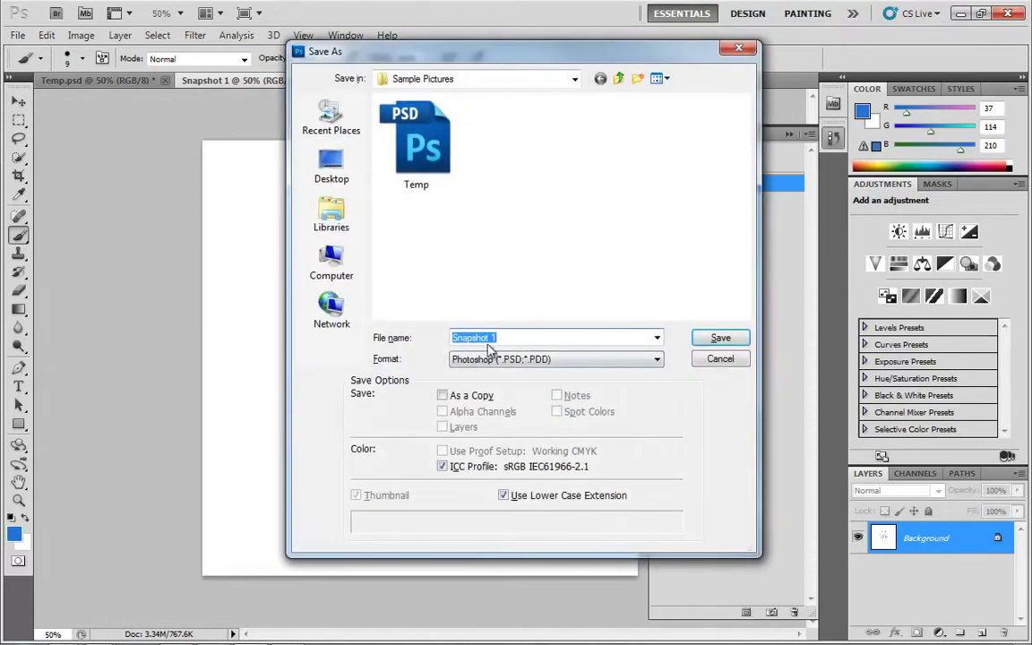
{"action": "left_click", "coordinate": [721, 360]}
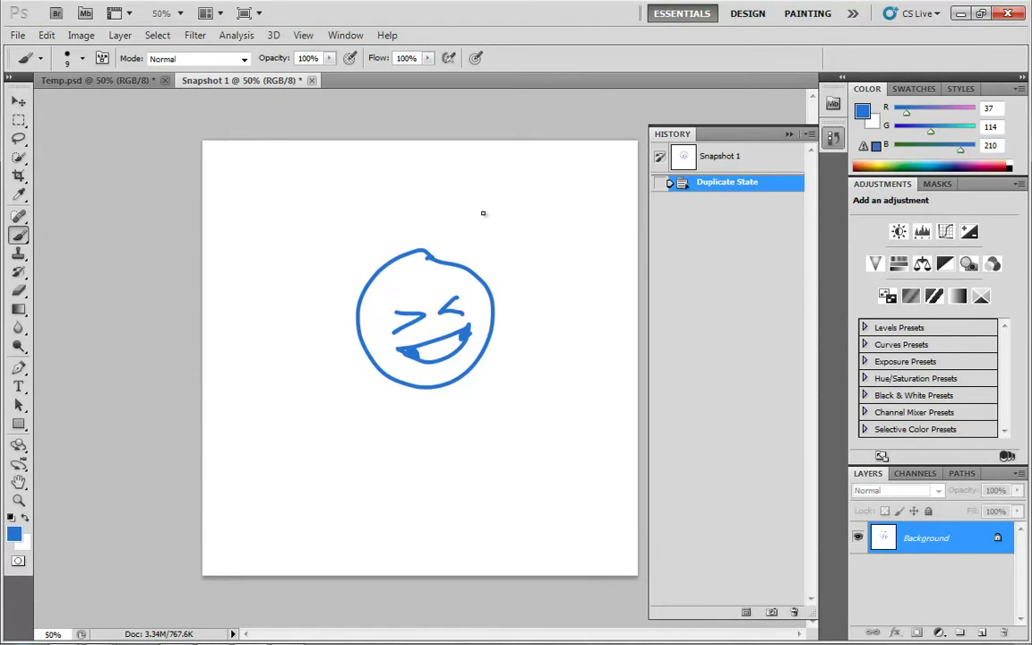
{"action": "left_click", "coordinate": [311, 80]}
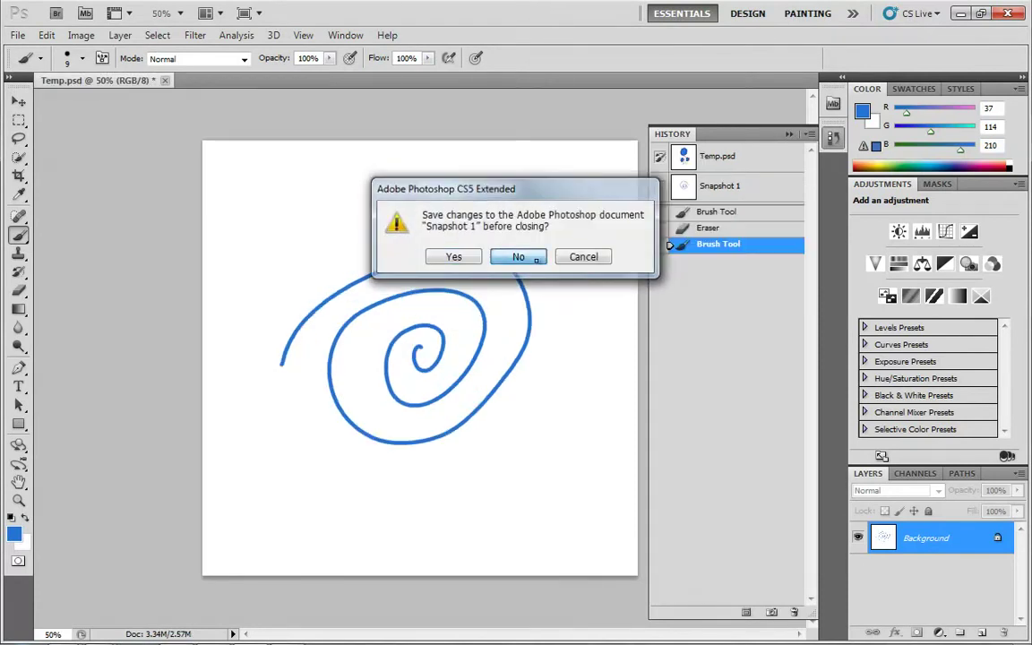
{"action": "left_click", "coordinate": [520, 257]}
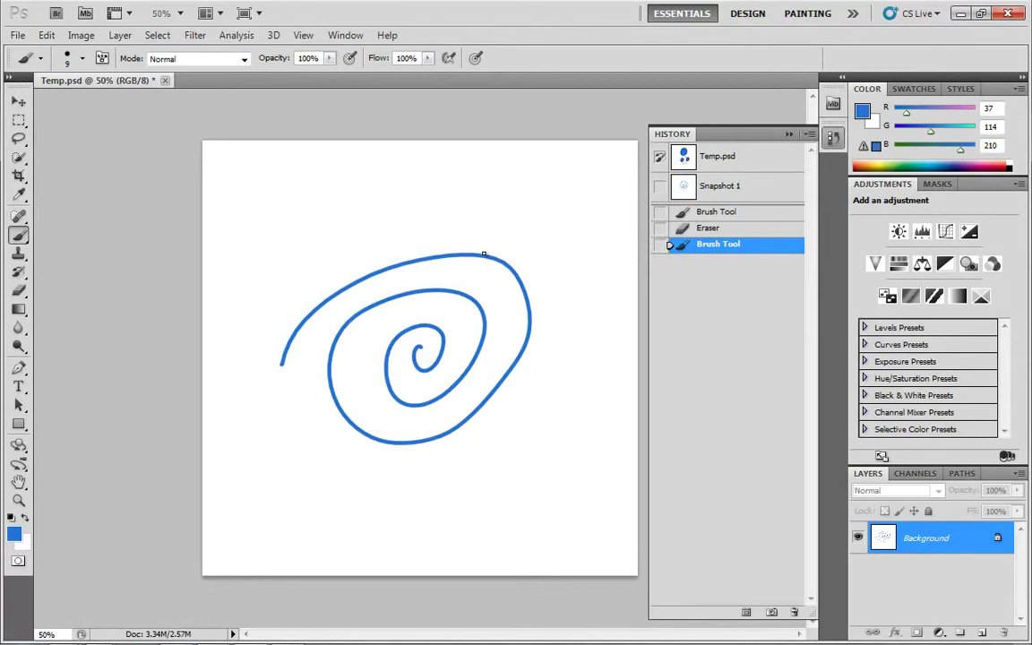
Set the number of history states to 100 in the Performance preferences.
{"action": "left_click", "coordinate": [45, 35]}
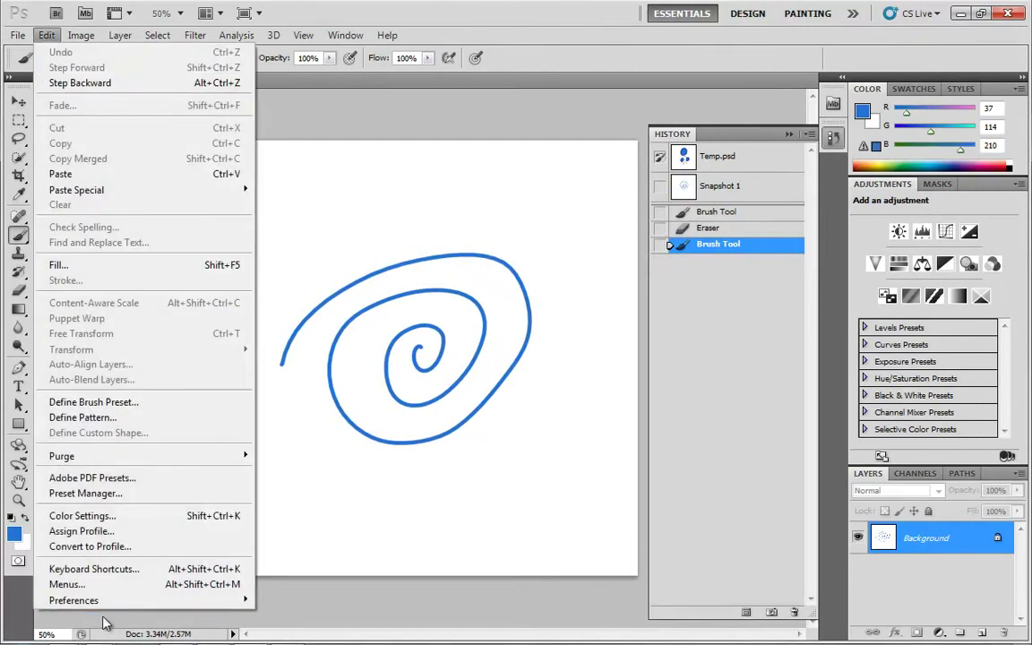
{"action": "mouse_move", "coordinate": [103, 601]}
{"action": "left_click", "coordinate": [333, 471]}
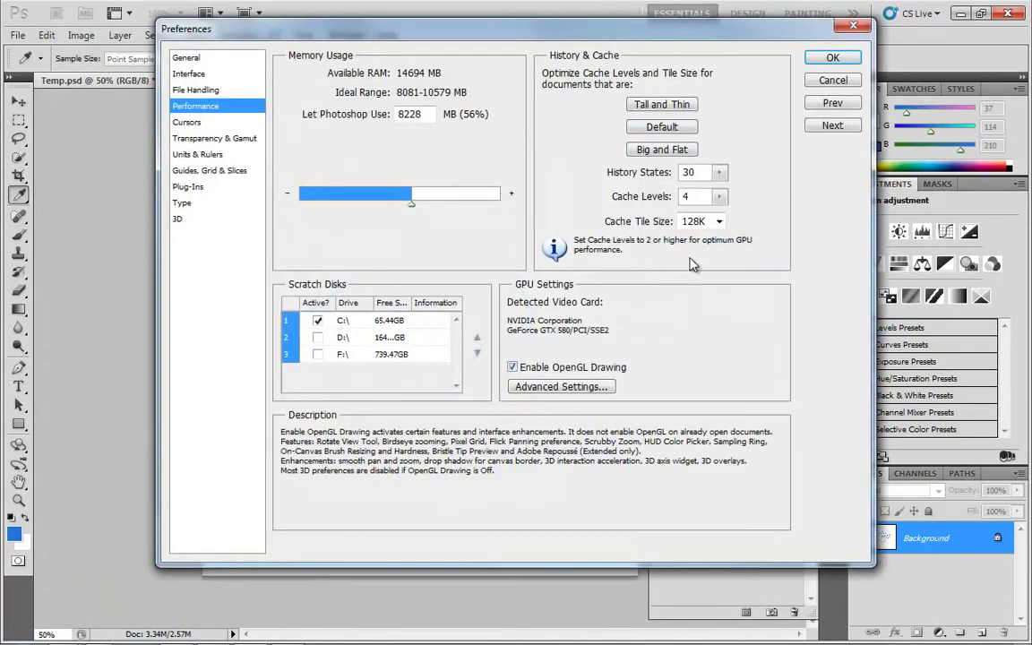
{"action": "left_click", "coordinate": [719, 172]}
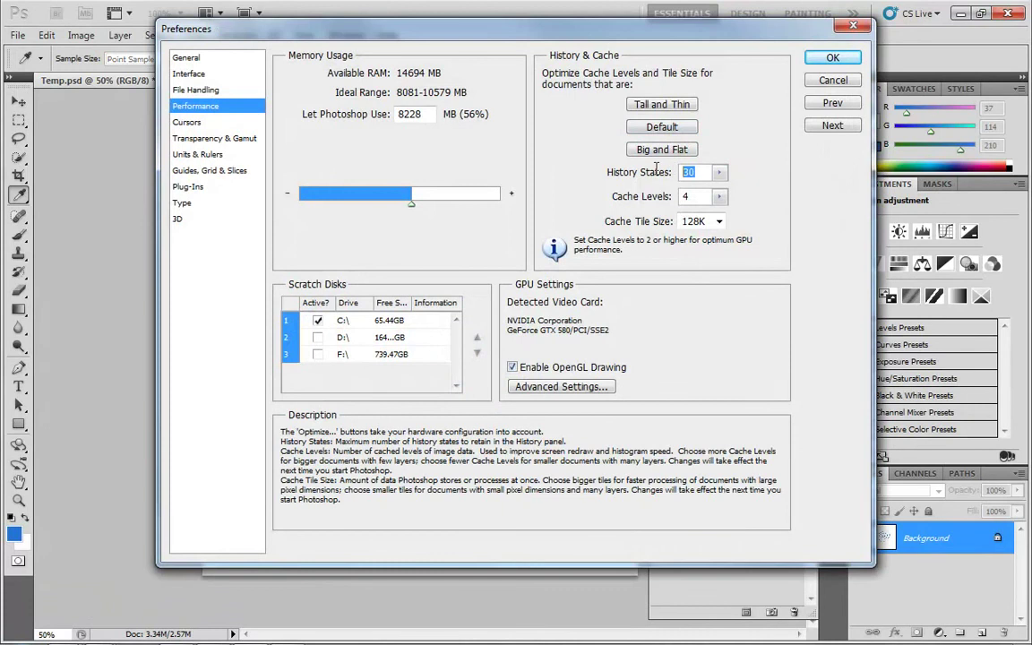
{"action": "type", "text": "100"}
{"action": "key", "text": "Return"}
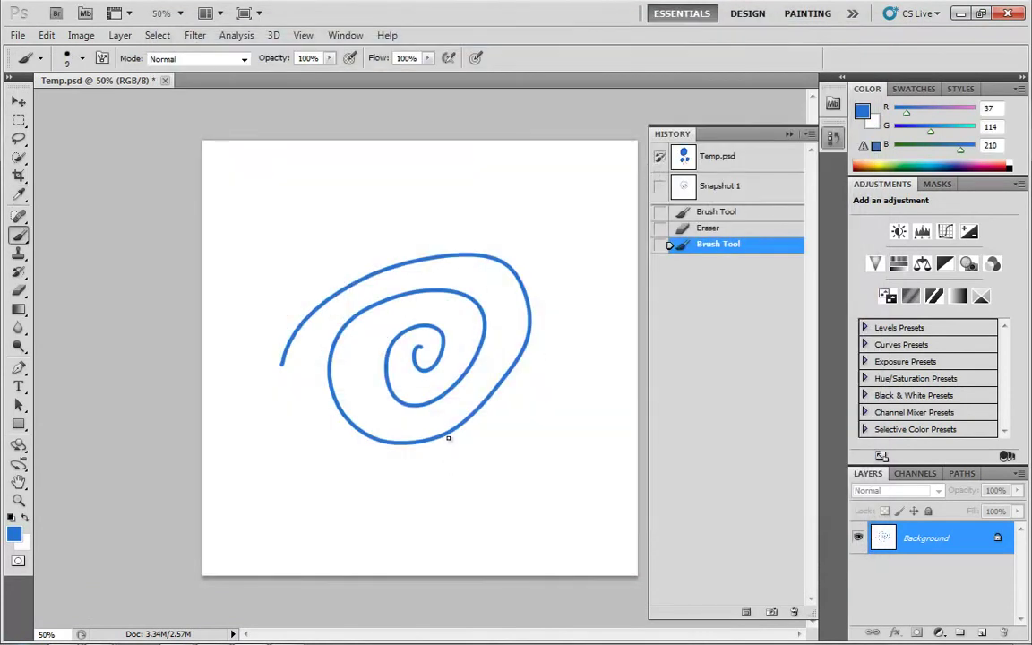
Erase the blue spiral from the Temp.psd canvas.
{"action": "mouse_move", "coordinate": [448, 437]}
{"action": "left_mouse_down"}
{"action": "mouse_move", "coordinate": [378, 430]}
{"action": "mouse_move", "coordinate": [475, 208]}
{"action": "mouse_move", "coordinate": [471, 266]}
{"action": "mouse_move", "coordinate": [334, 370]}
{"action": "mouse_move", "coordinate": [320, 339]}
{"action": "mouse_move", "coordinate": [356, 246]}
{"action": "mouse_move", "coordinate": [311, 358]}
{"action": "left_mouse_up"}
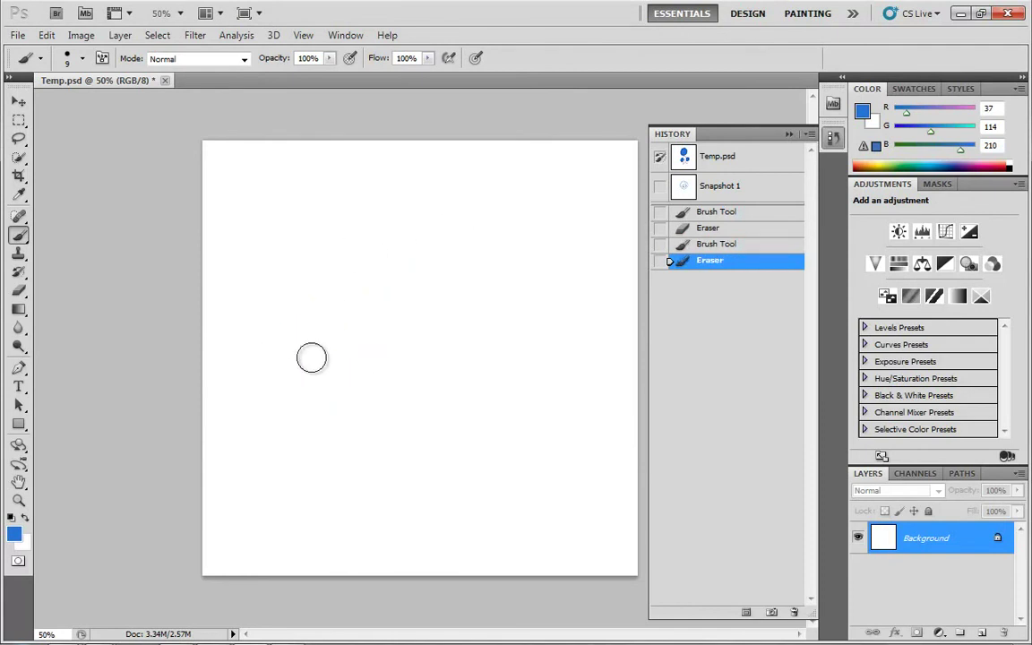